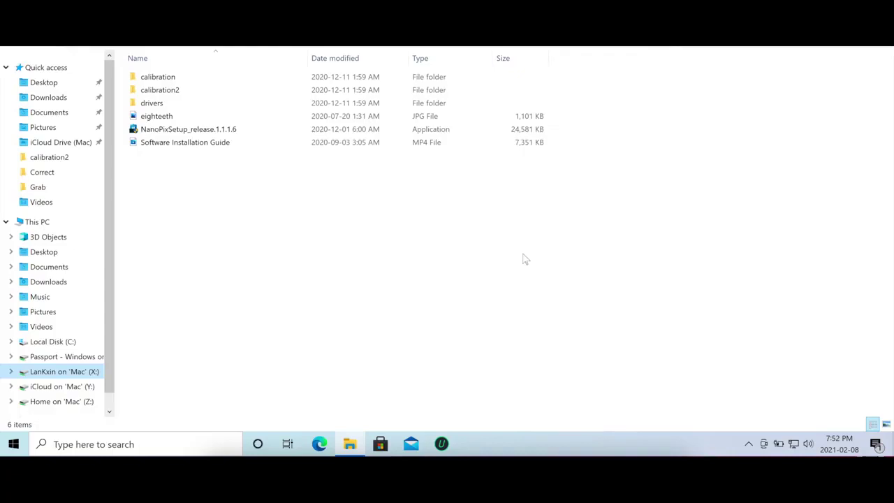
- Install NanoPix from NanoPixSetup_release.1.1.1.6, approving the UAC prompt, and start it when installation finishes
click(225, 134)
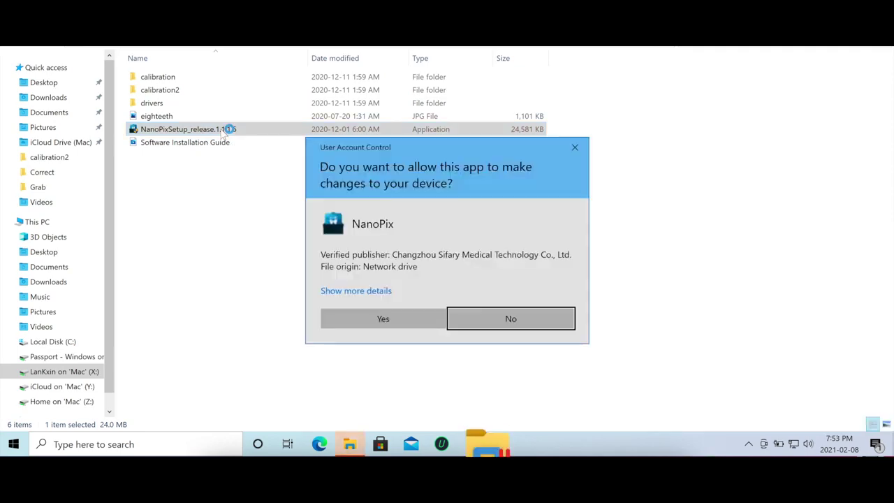
click(370, 316)
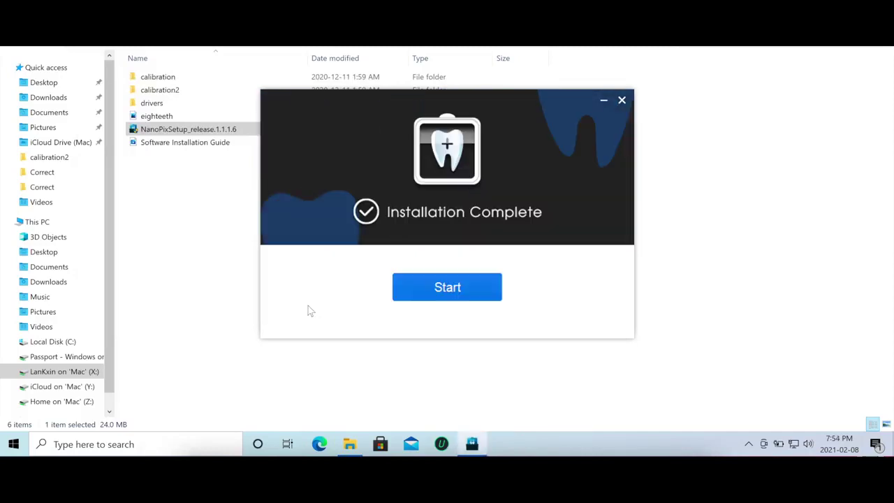
click(447, 287)
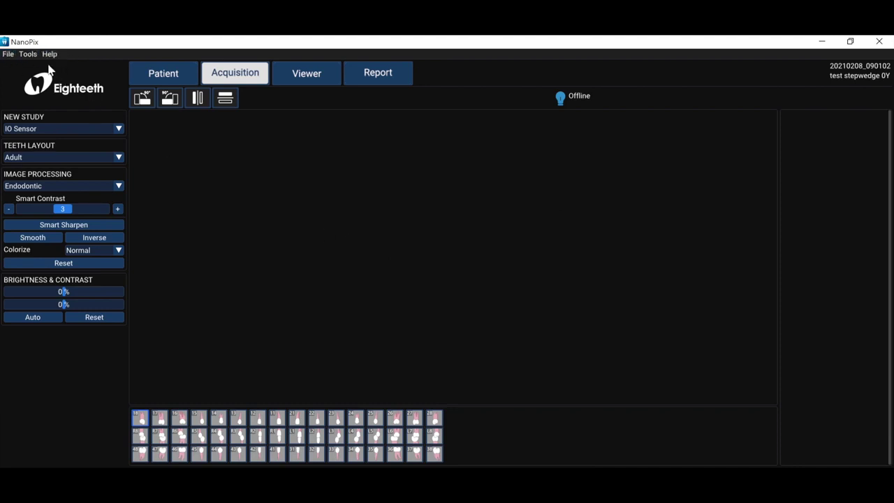
- Browse the File, Tools and Help menus, then run Check For Update and dismiss the latest-version notice
click(10, 58)
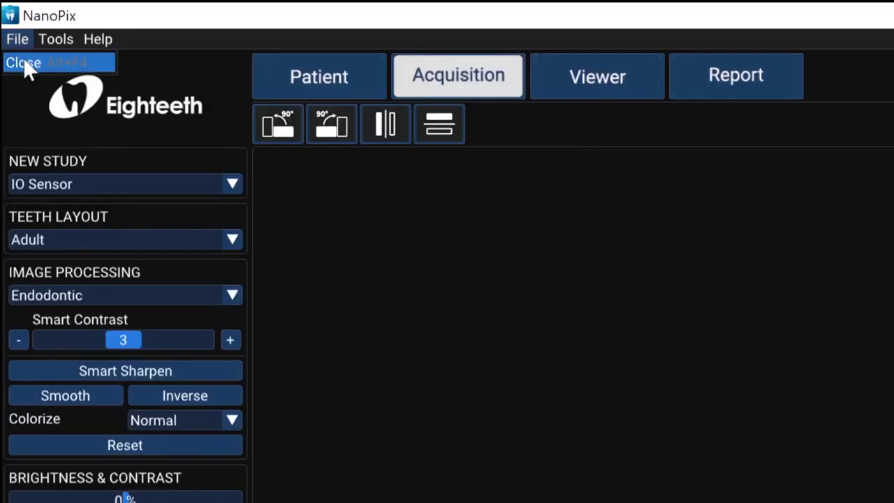
click(51, 36)
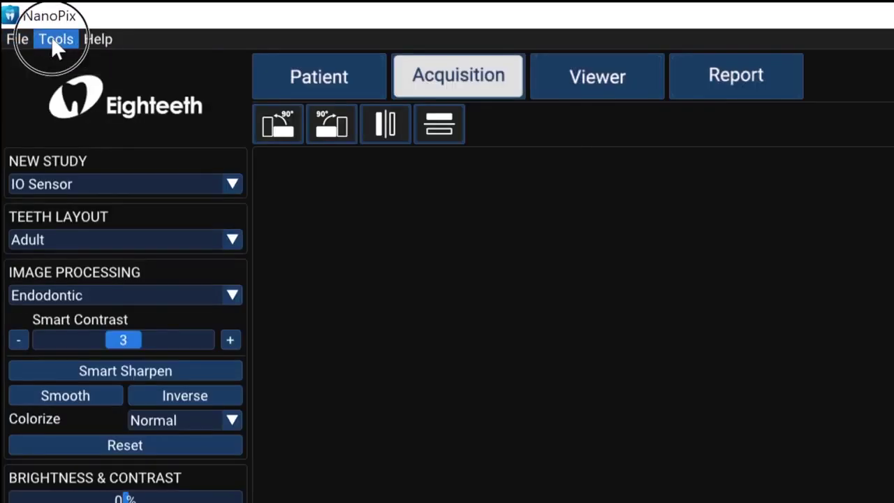
click(95, 39)
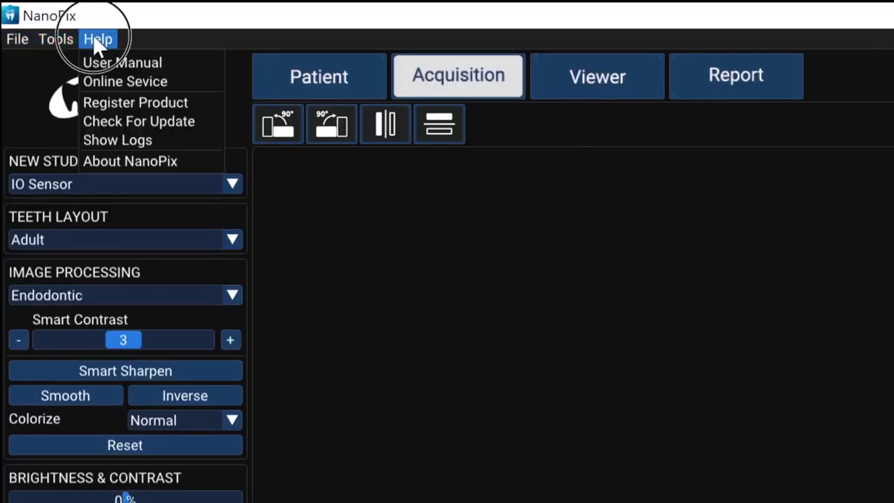
click(95, 39)
click(95, 39)
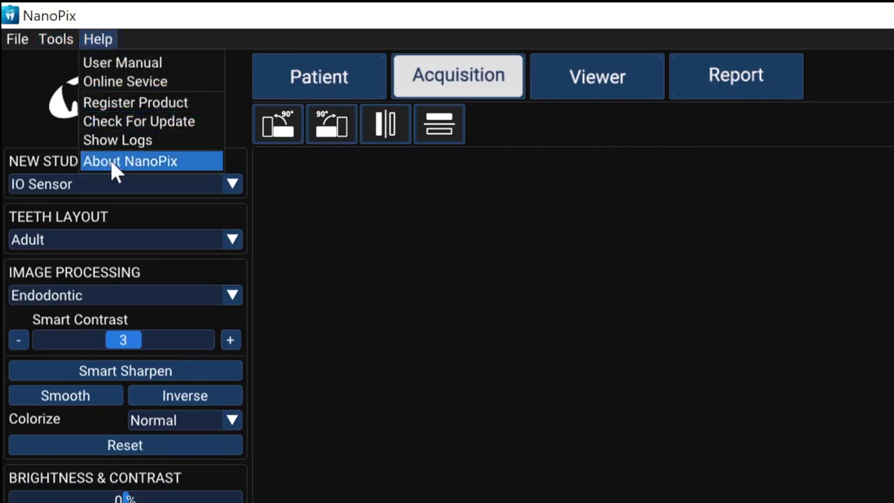
click(116, 121)
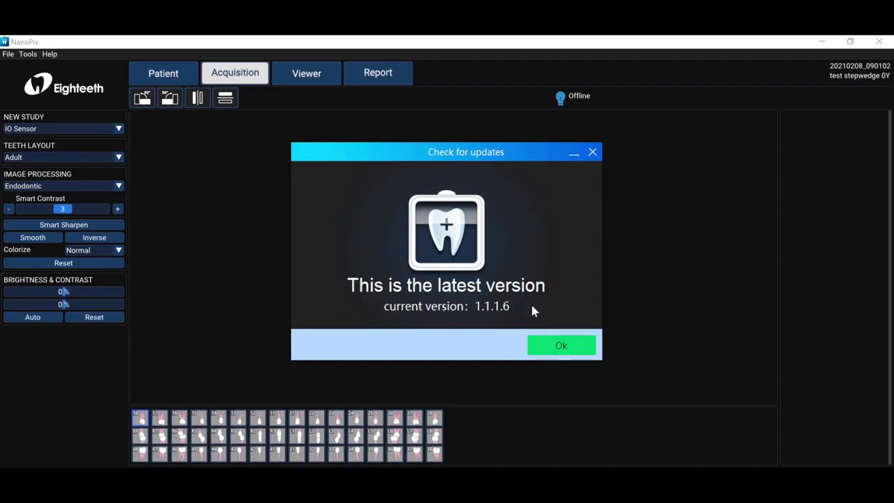
click(558, 347)
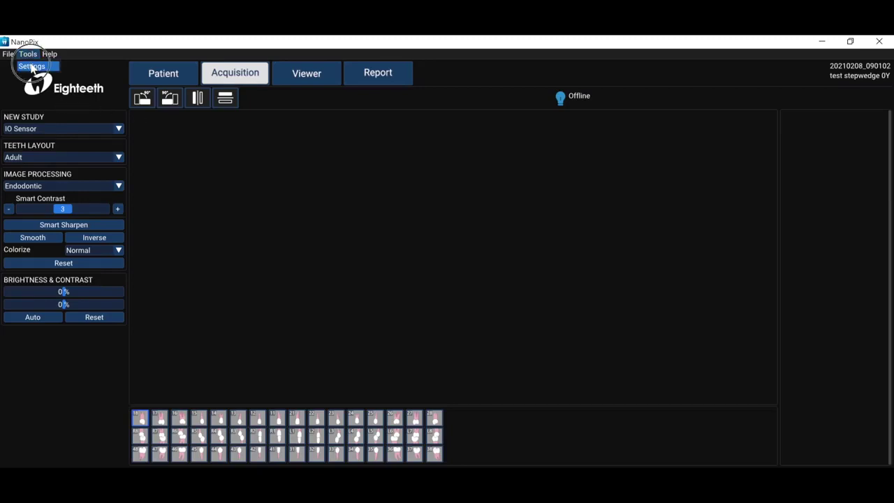
- Open Tools > Settings and review the Environment, Patient and Acquisition categories
click(31, 66)
click(174, 68)
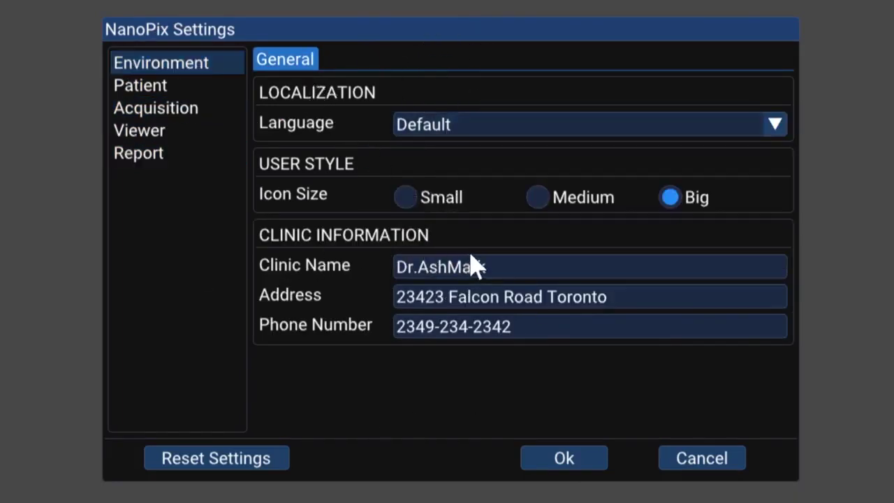
click(210, 97)
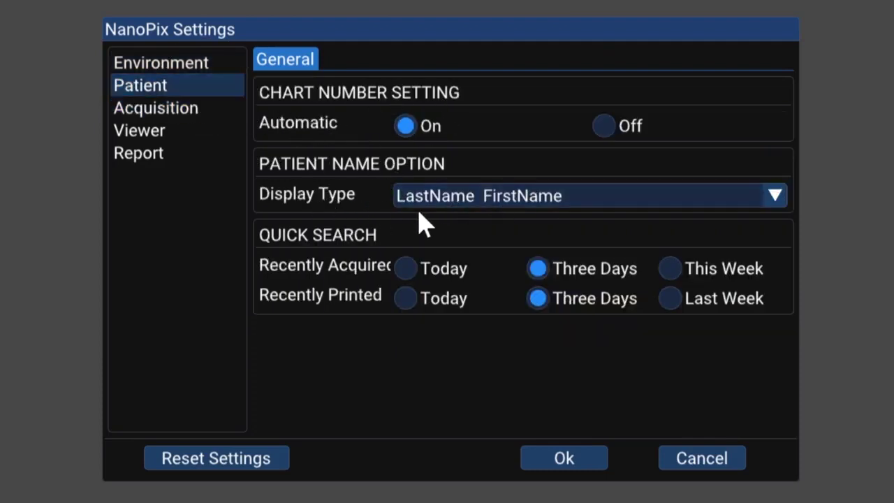
click(218, 113)
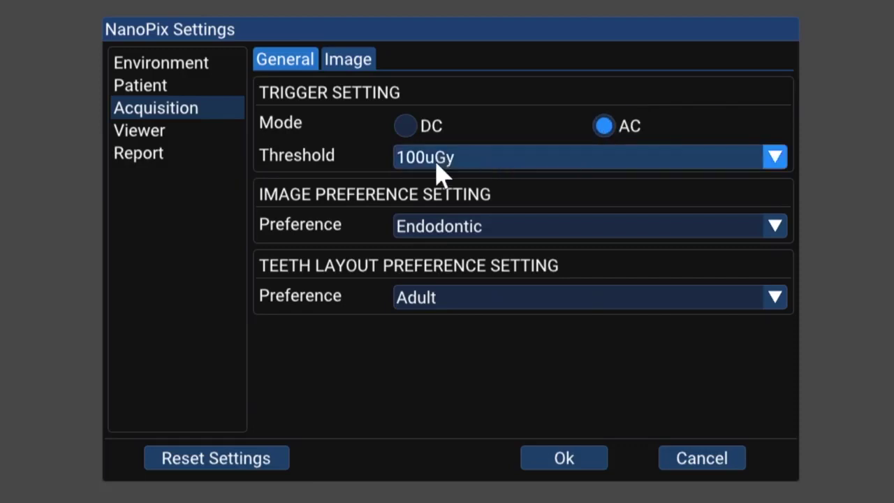
- Review the Viewer settings' Tools, Measurement, Annotation and Memo tabs, then the Report settings
click(231, 132)
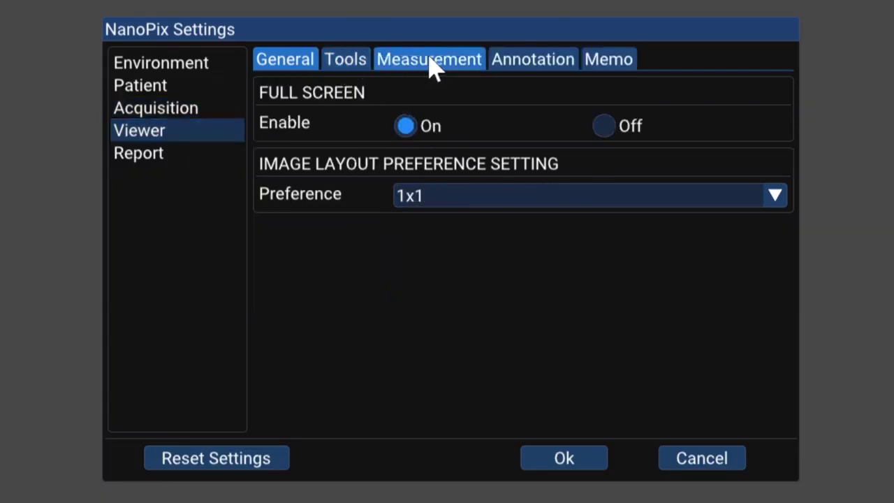
click(343, 63)
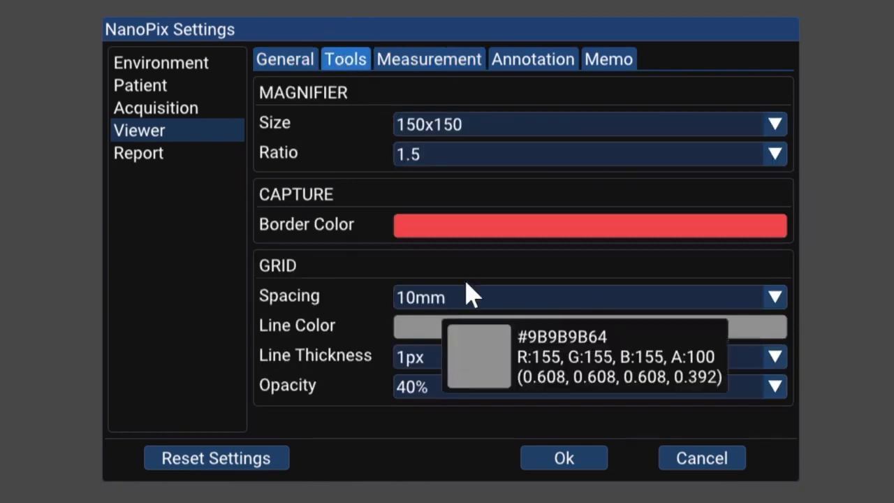
click(433, 60)
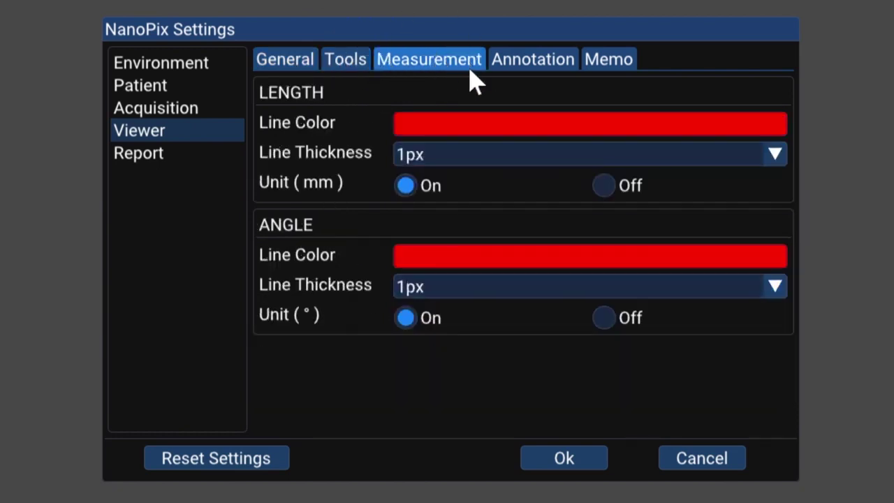
click(533, 60)
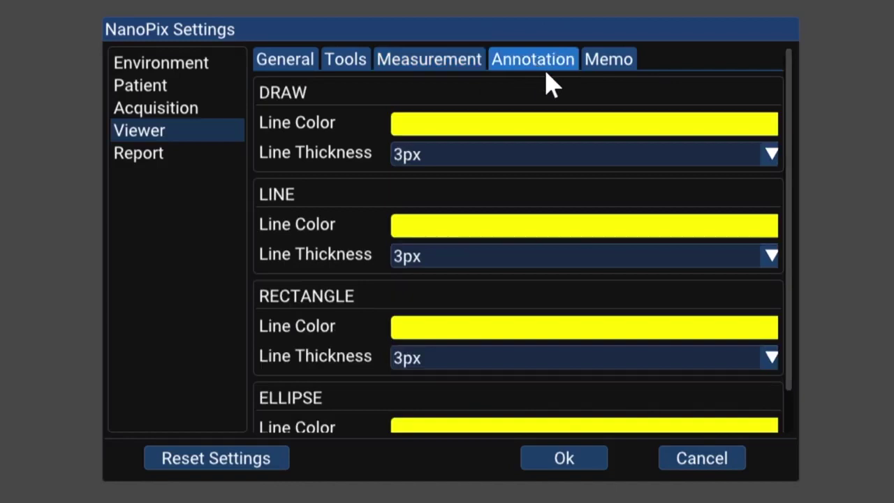
click(599, 69)
click(292, 58)
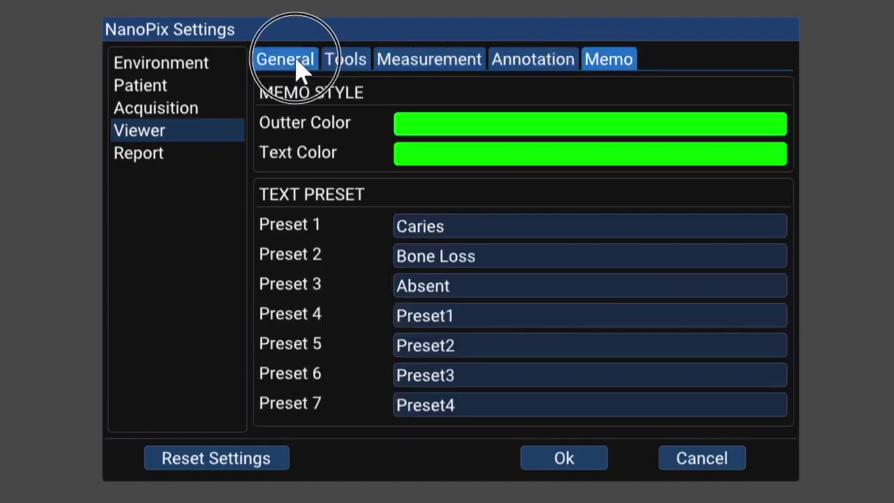
click(197, 153)
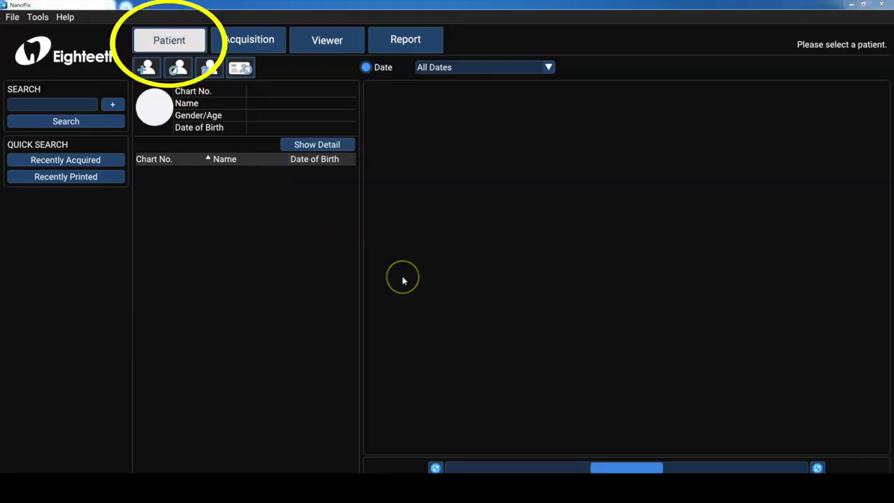
- Open the New Patient form and cancel it without saving a patient
click(147, 69)
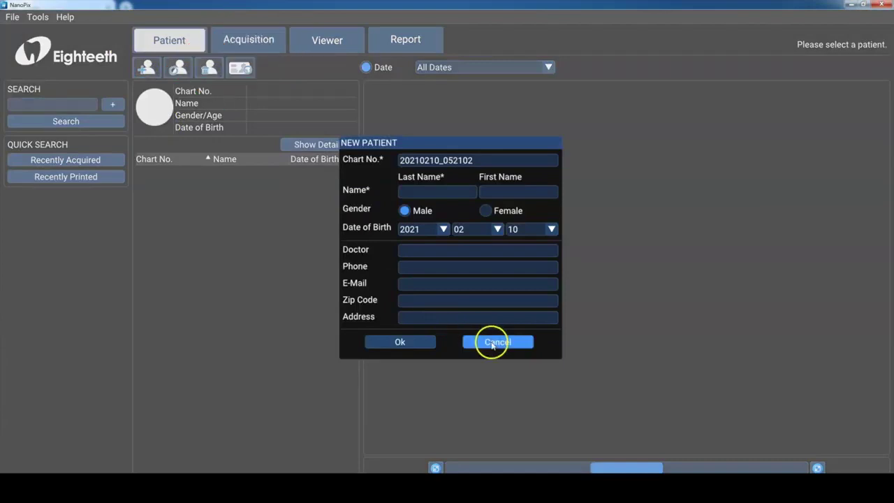
click(496, 342)
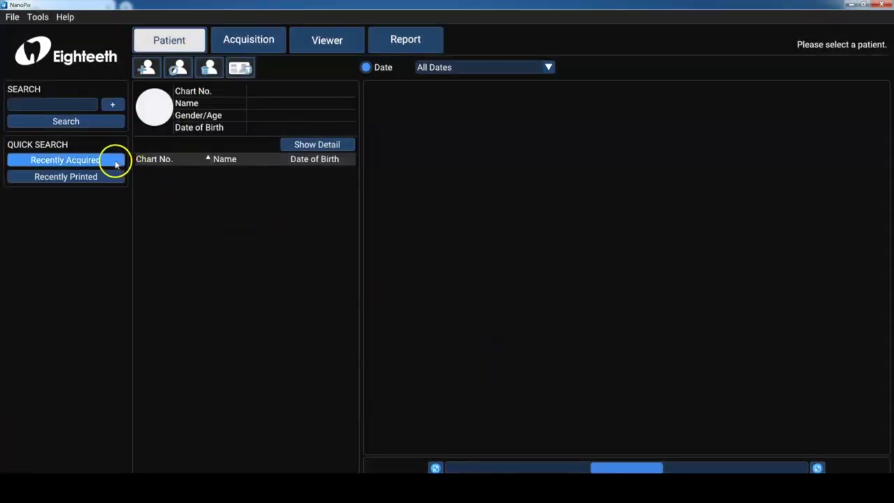
- Clear the recently acquired patient list, search for the patient by name, and open the found record
click(115, 163)
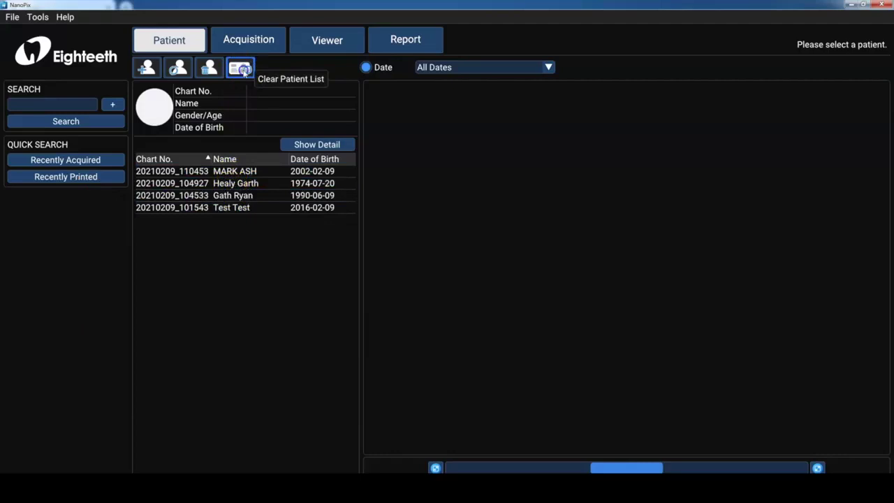
click(242, 70)
click(82, 109)
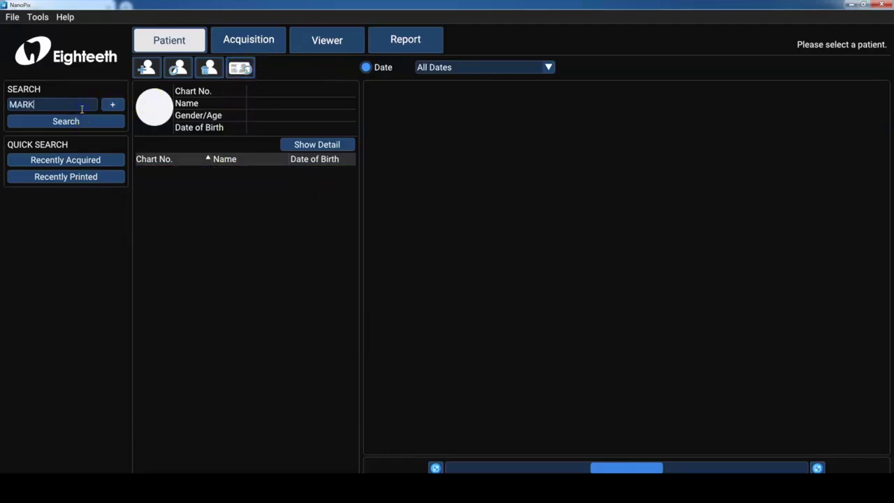
click(78, 119)
click(201, 182)
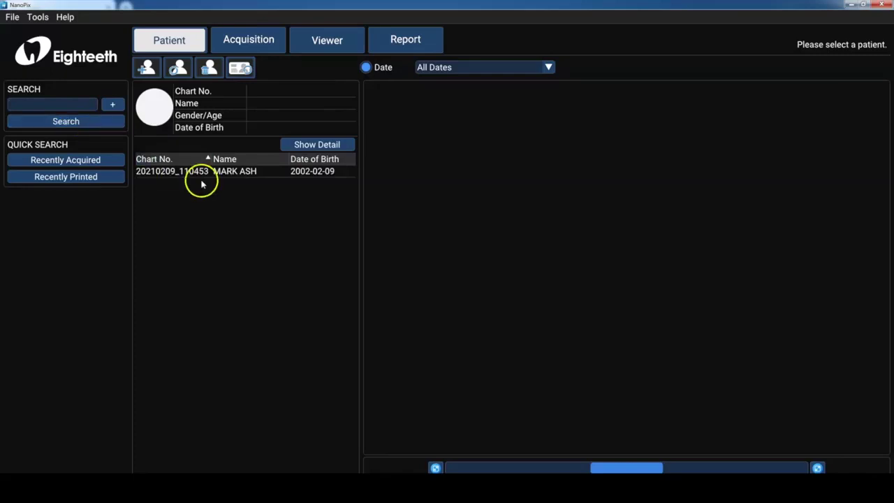
click(203, 175)
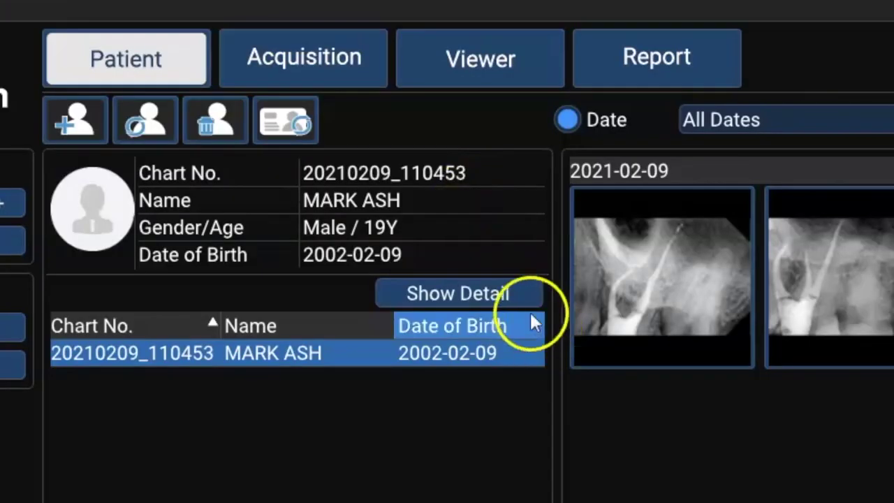
click(523, 294)
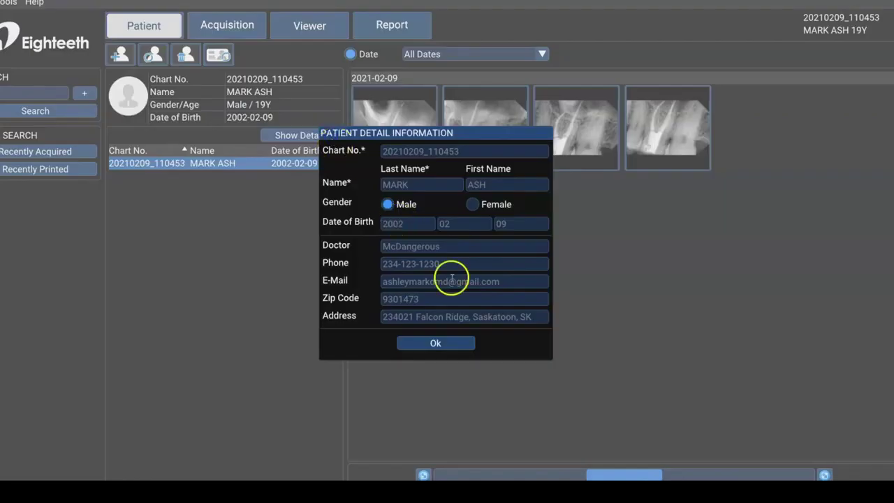
click(470, 343)
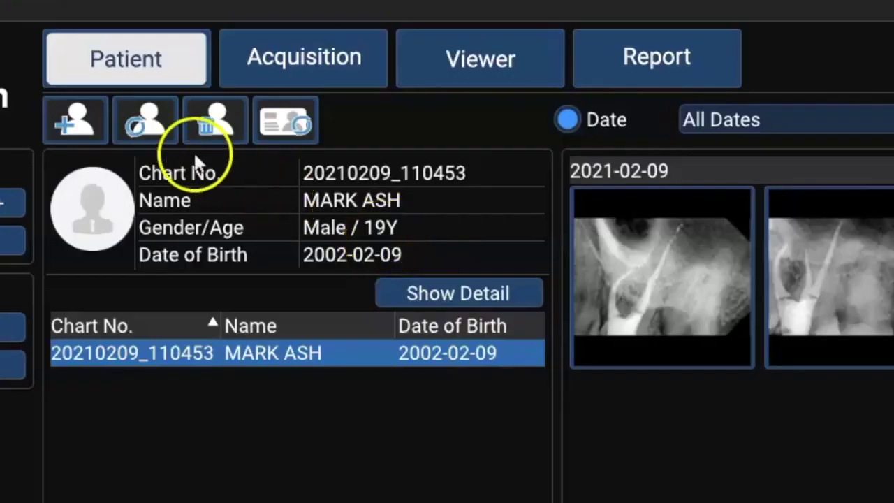
click(159, 132)
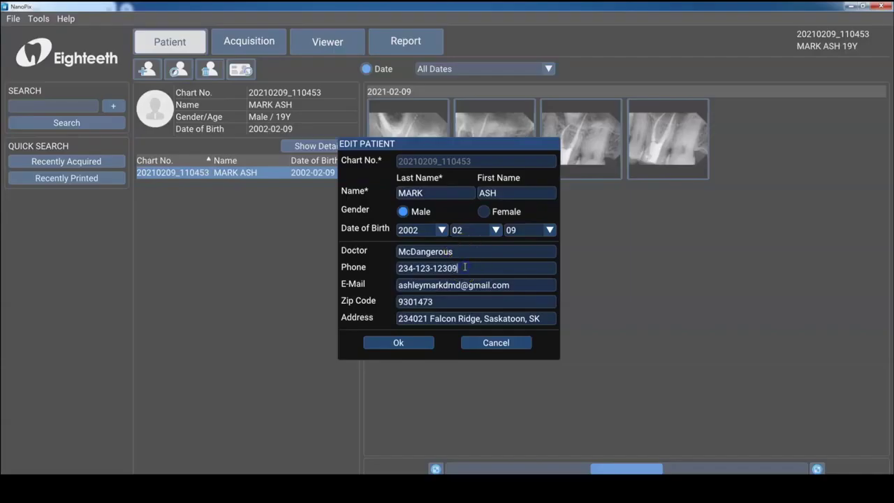
click(395, 340)
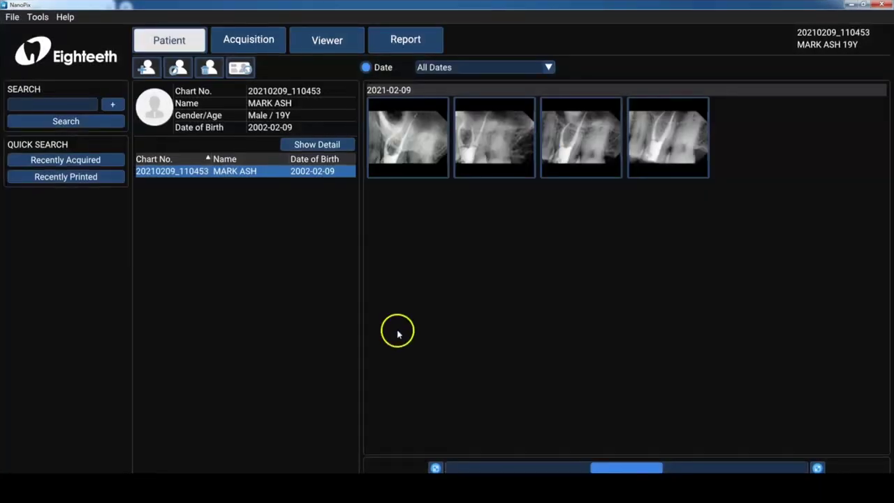
click(433, 165)
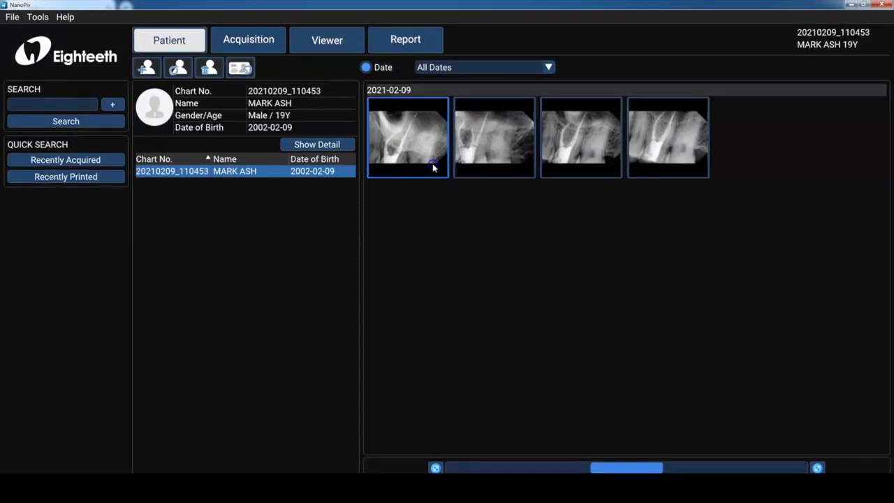
- Open the first radiograph in the Viewer, then start and cancel exporting it
double_click(433, 164)
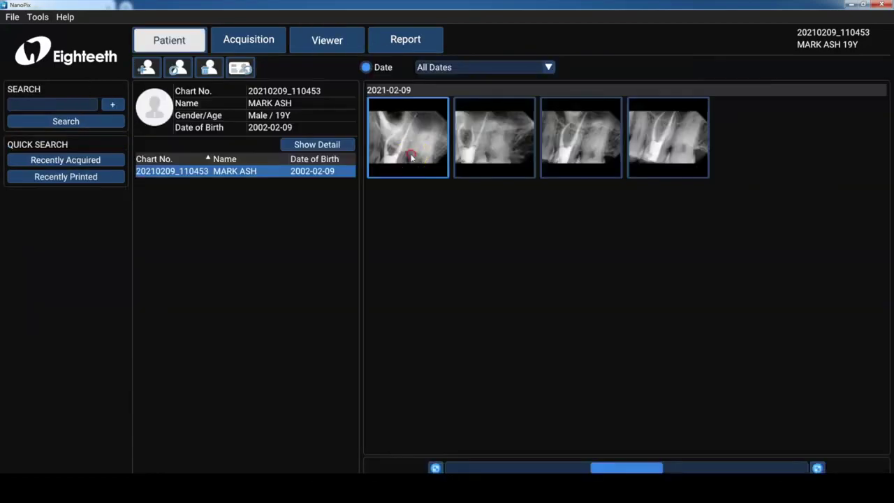
right_click(412, 159)
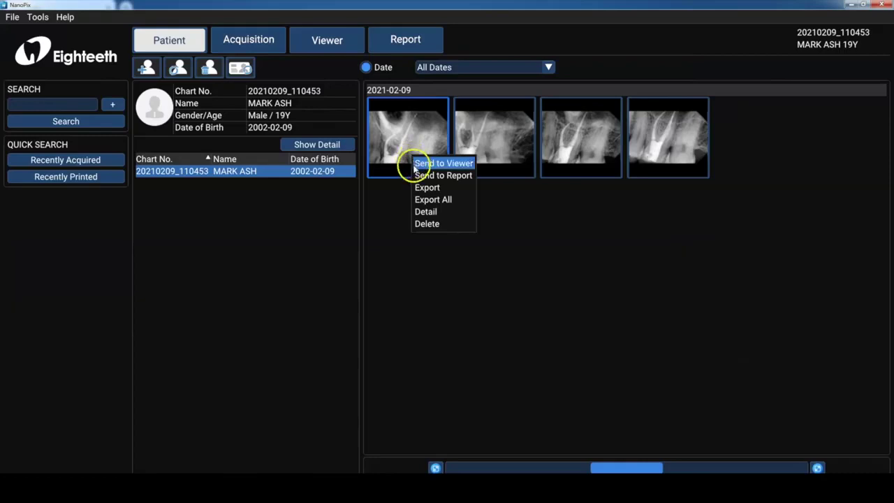
click(414, 188)
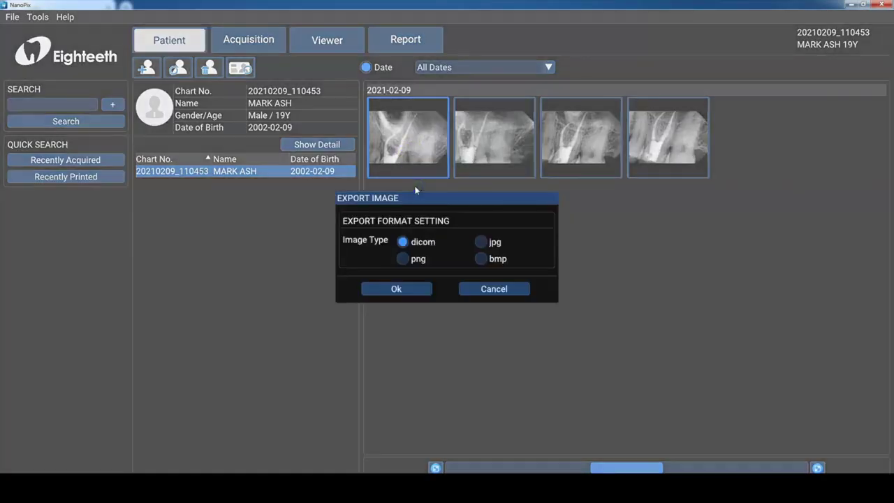
click(472, 296)
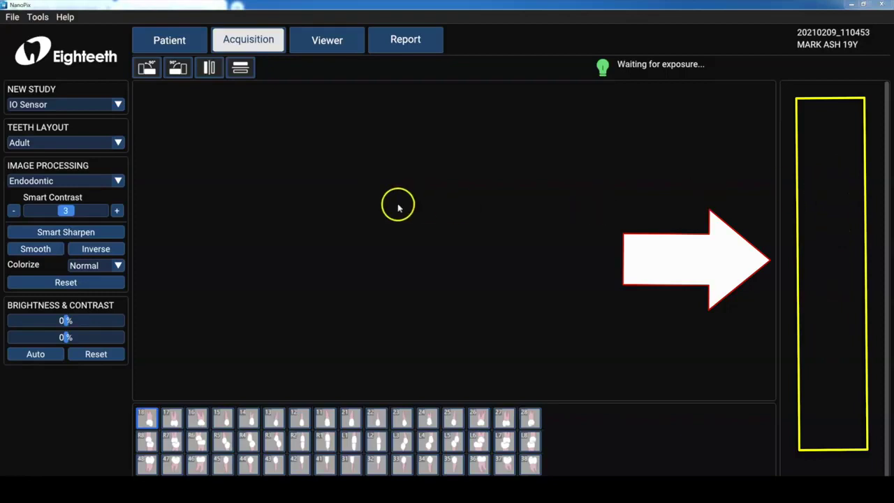
click(117, 105)
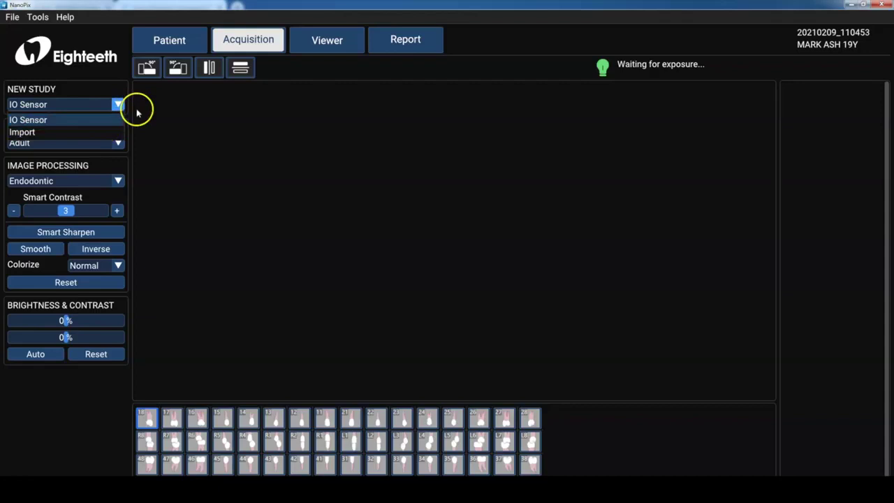
click(137, 110)
click(117, 142)
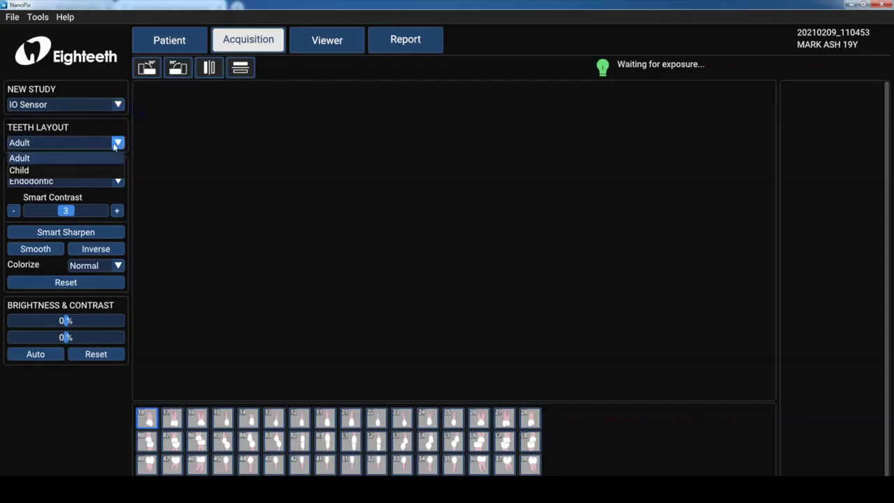
click(109, 169)
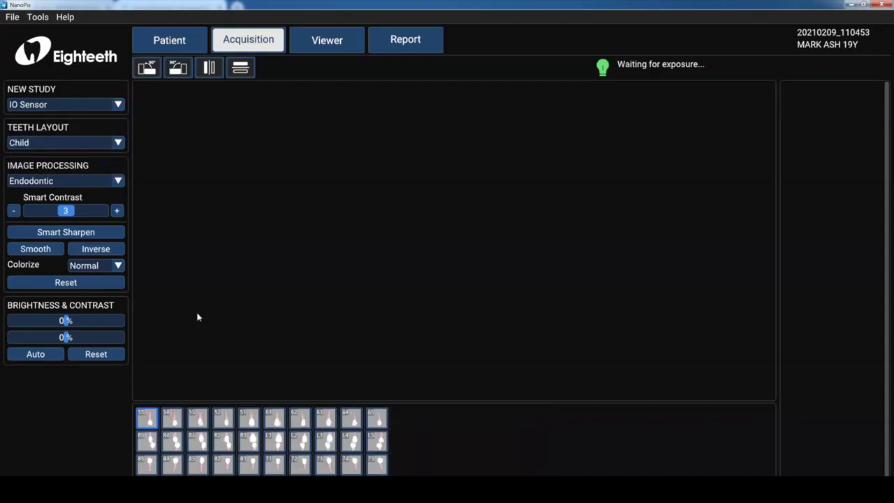
click(124, 149)
click(112, 157)
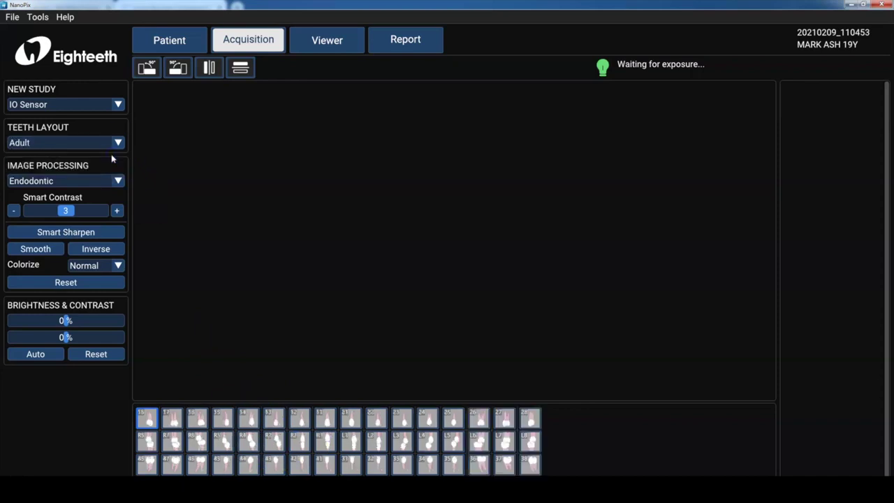
click(63, 180)
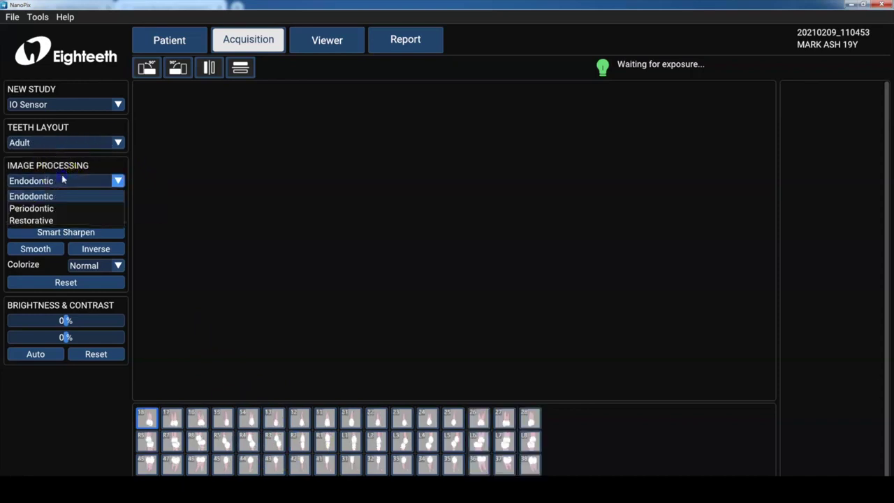
click(169, 213)
click(72, 235)
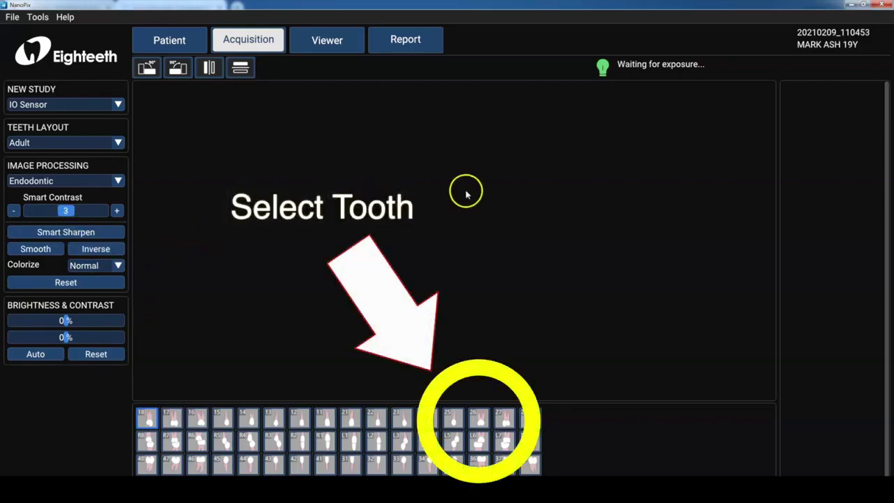
- Select tooth 26 in the acquisition teeth chart for the next exposure
click(475, 414)
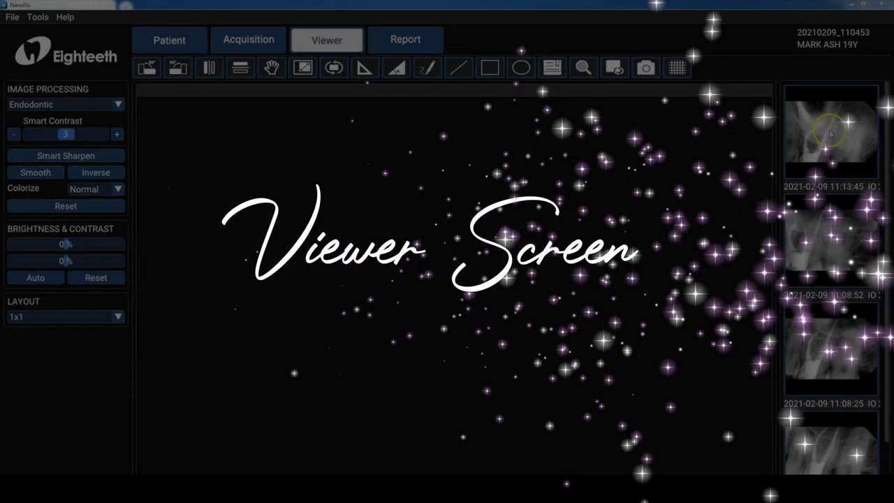
- Set a 1x2 layout with the 11:08:52 radiograph on the left and 11:13:45 on the right
double_click(829, 131)
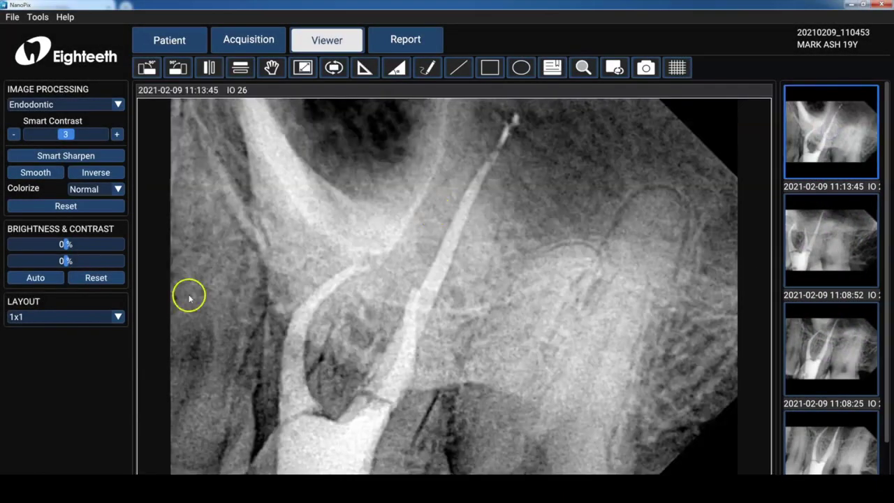
click(114, 316)
click(94, 343)
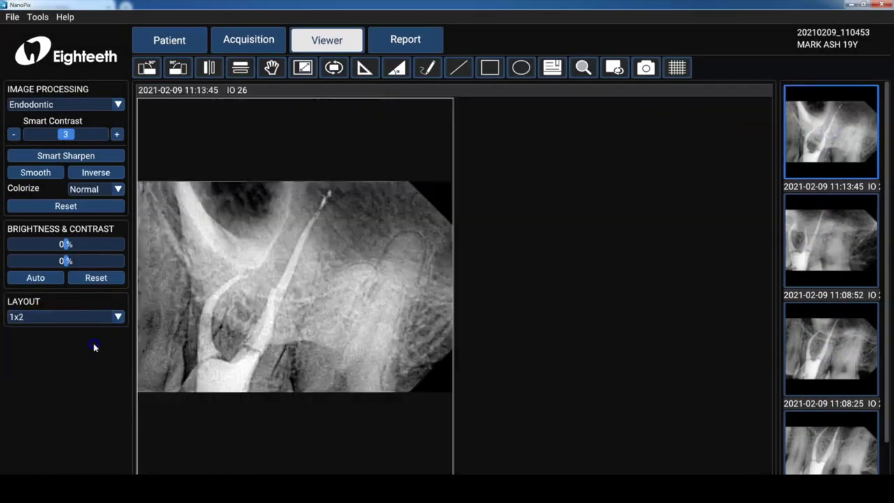
double_click(796, 240)
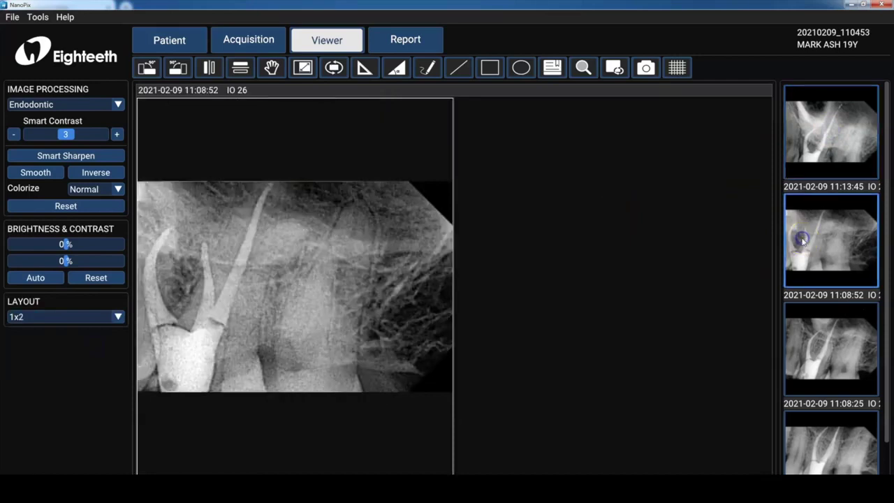
double_click(808, 150)
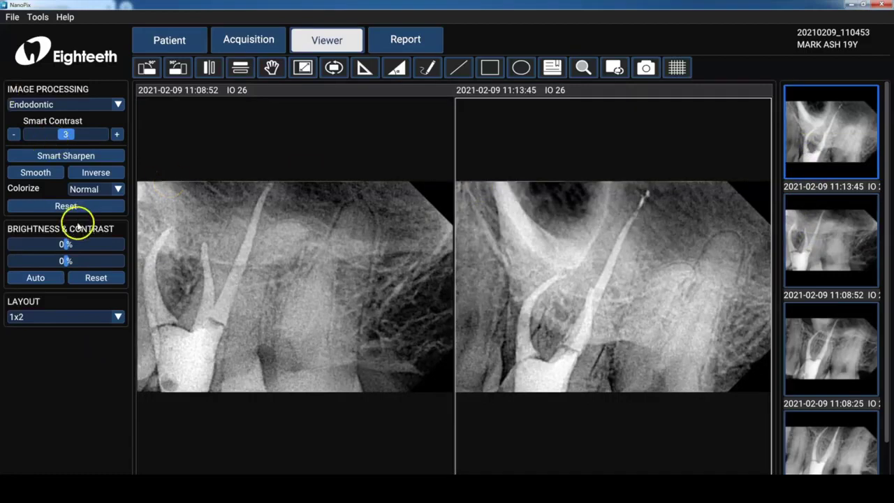
- Show one radiograph in 1x1, keep the Endodontic preset, set brightness -50%, contrast -2%, and sharpen
click(118, 317)
click(116, 331)
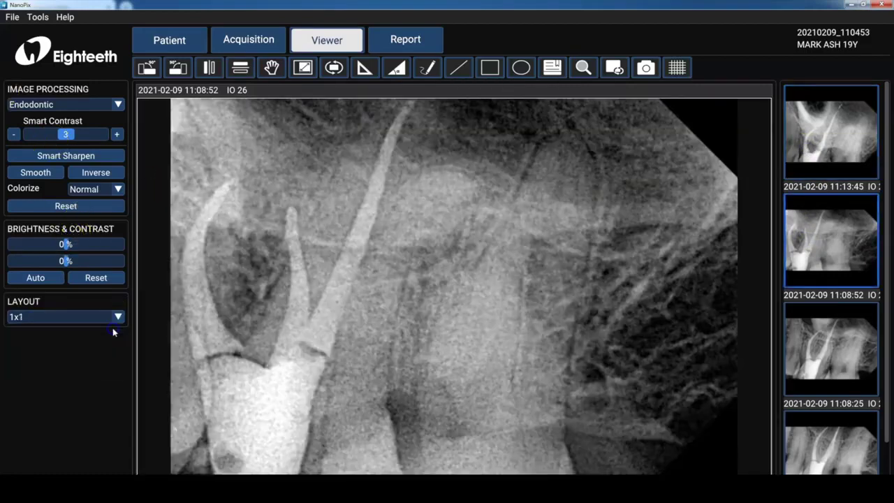
click(116, 105)
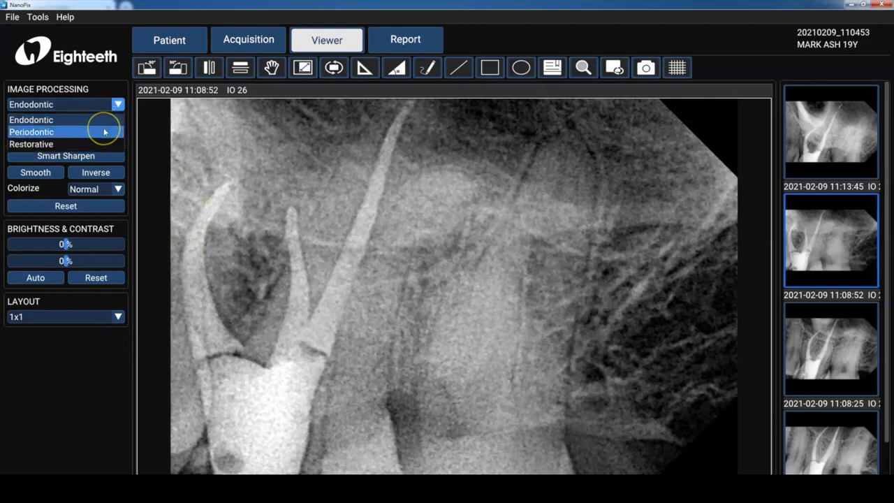
click(119, 135)
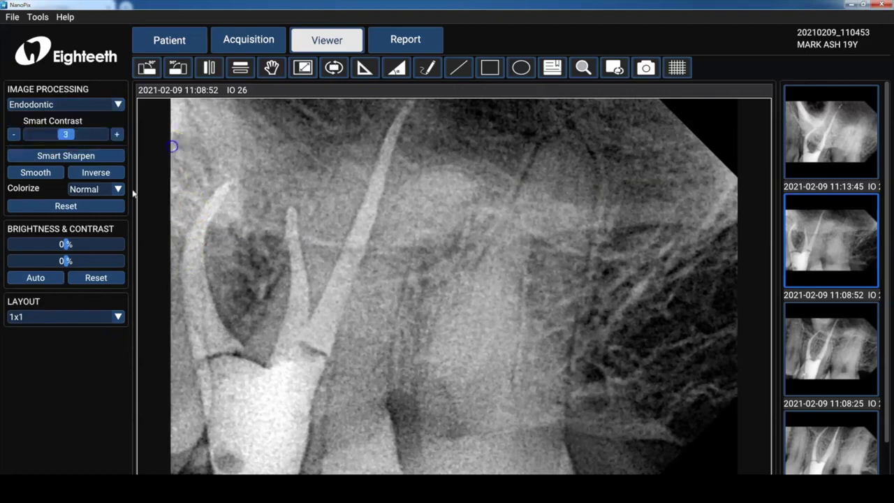
mouse_move(66, 246)
mouse_down()
mouse_move(40, 243)
mouse_move(75, 263)
mouse_move(65, 262)
mouse_up()
click(100, 159)
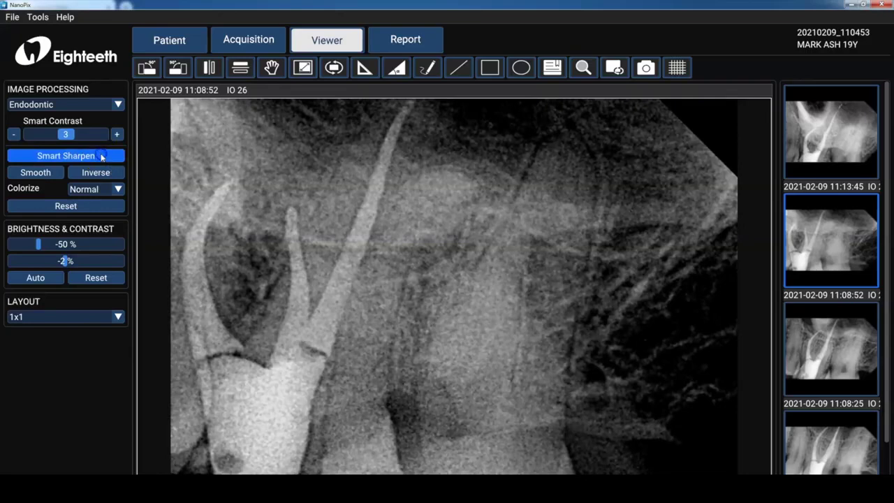
click(101, 156)
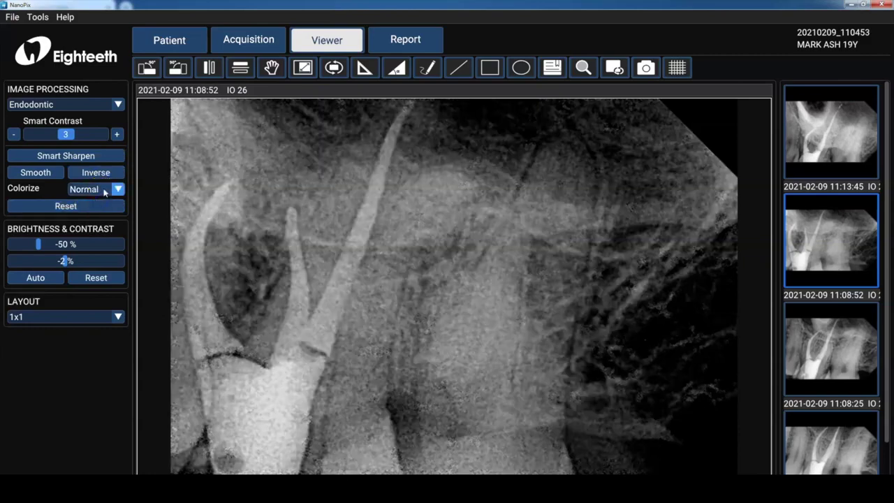
- Toggle Inverse on and off, apply the Common colour map, brighten, then Reset image processing
click(109, 178)
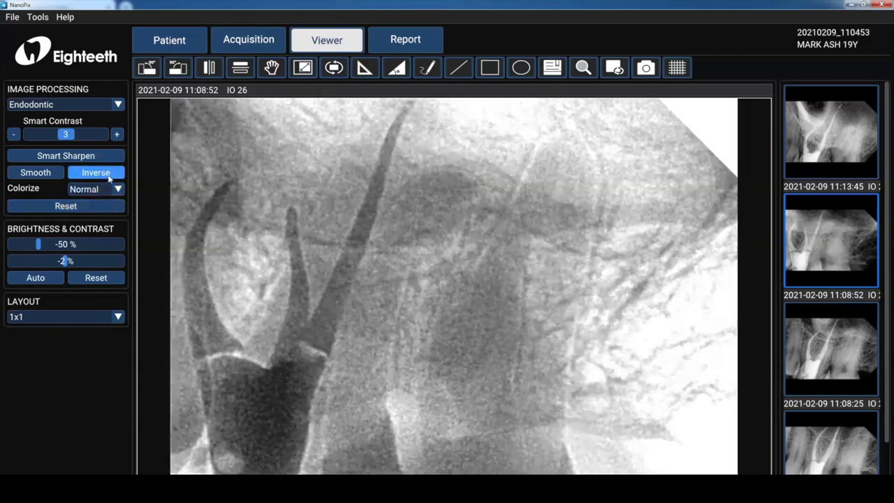
click(109, 178)
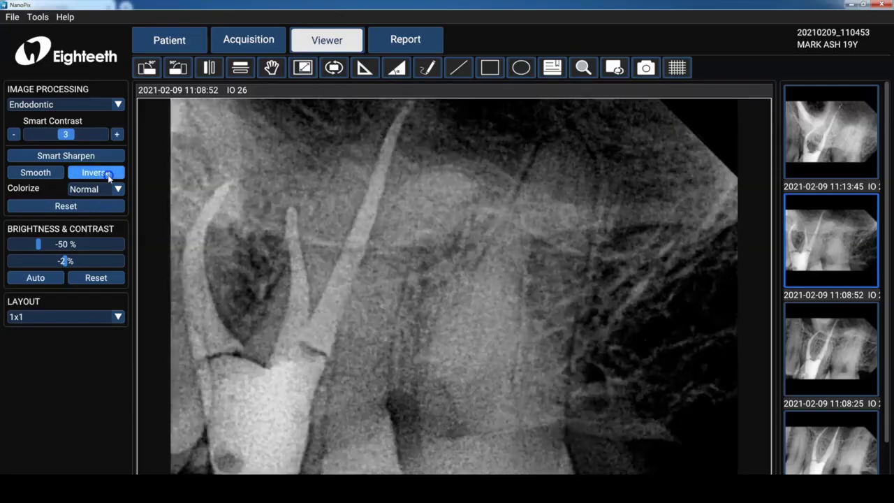
click(116, 188)
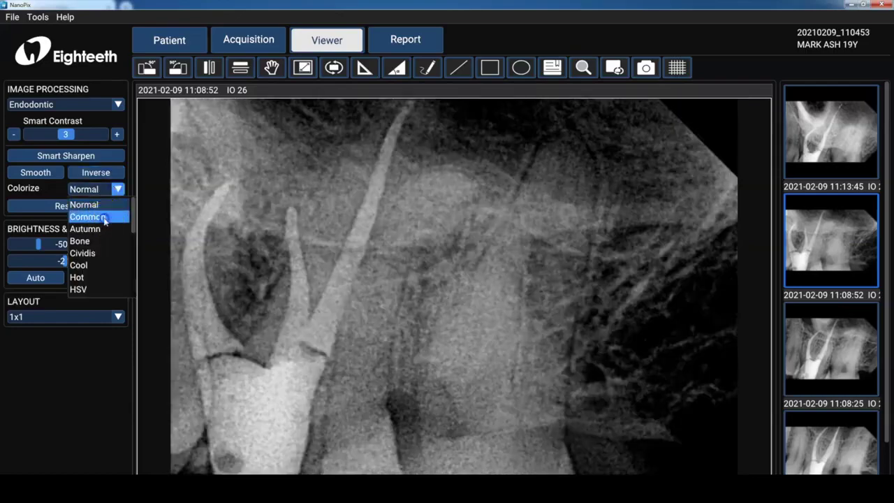
click(104, 219)
mouse_move(43, 249)
mouse_down()
mouse_move(91, 246)
mouse_move(42, 245)
mouse_up()
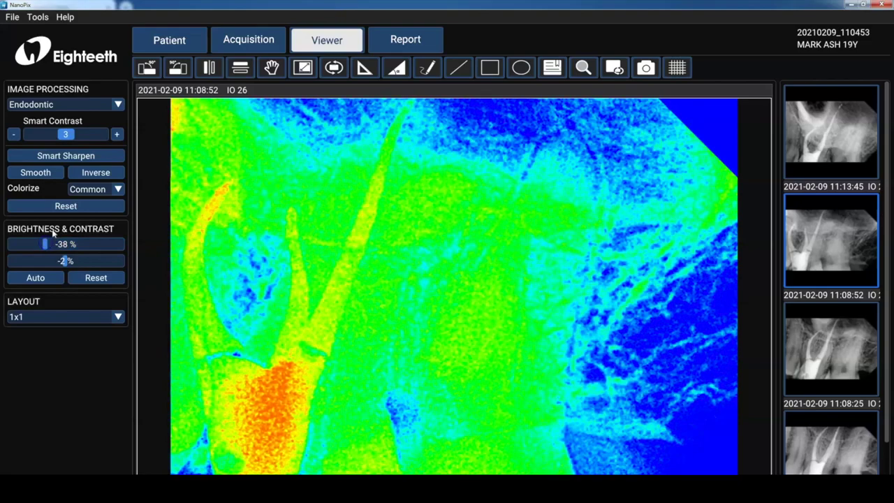
click(65, 205)
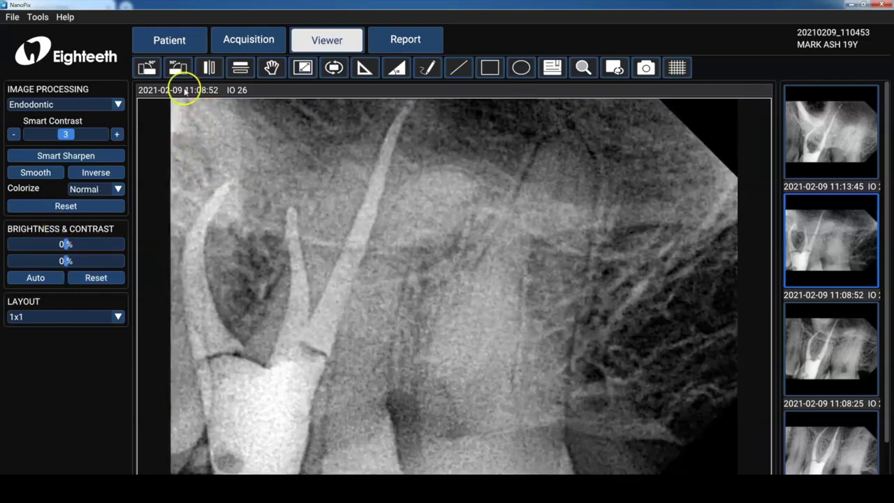
- Rotate the radiograph a quarter turn and back, pan it, then fit it to the viewer
click(151, 70)
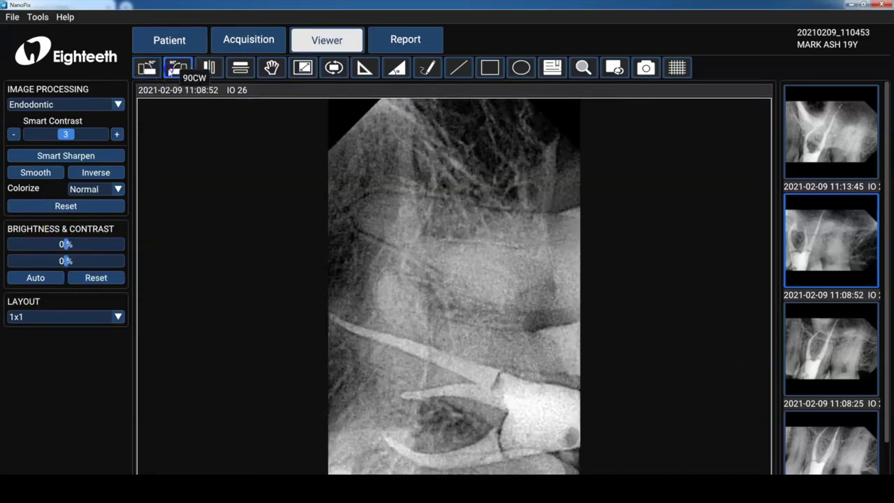
click(177, 67)
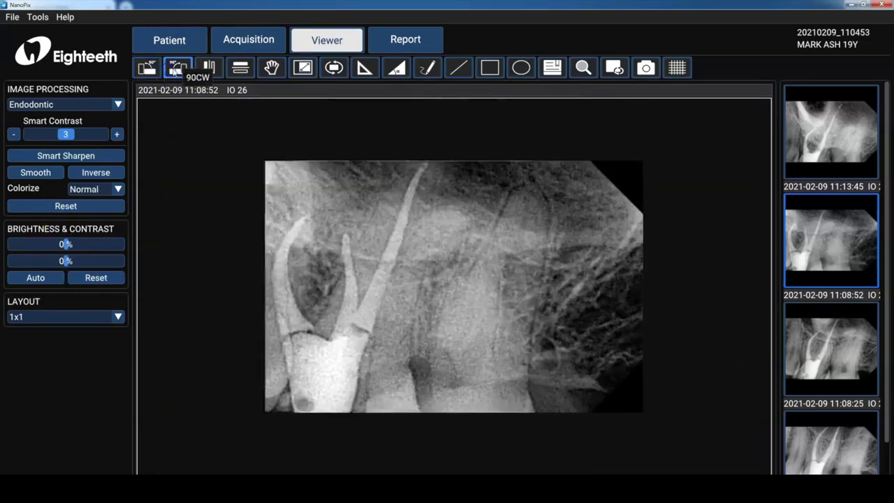
click(271, 68)
mouse_move(323, 203)
mouse_down()
mouse_move(279, 205)
mouse_move(289, 246)
mouse_move(317, 222)
mouse_move(316, 209)
mouse_up()
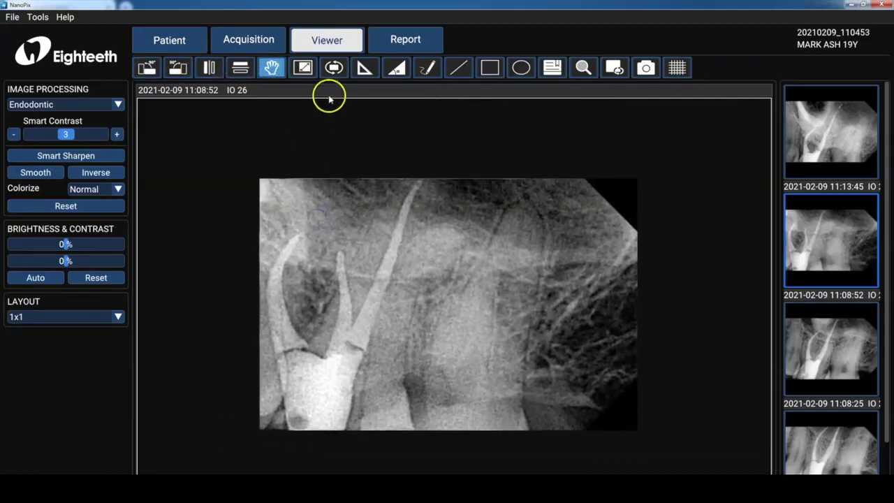
click(333, 68)
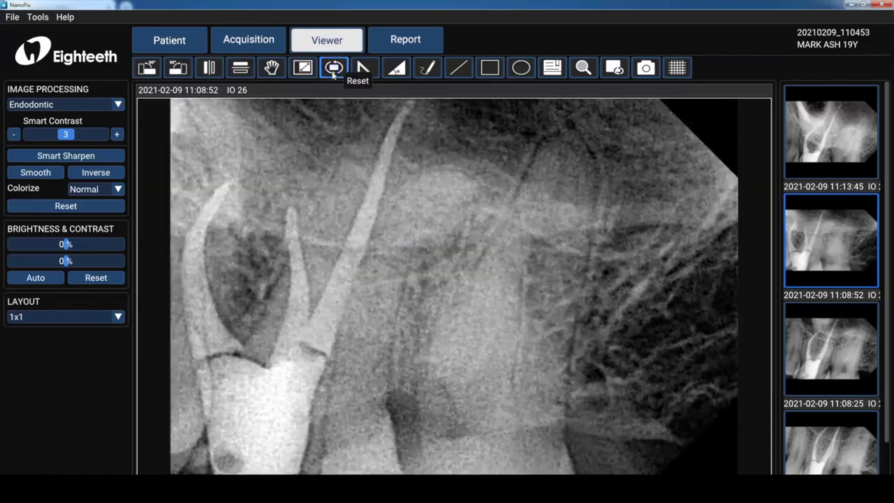
- Switch to a 1x2 layout, load the 11:13:45 radiograph on the right, and refit the left image
click(117, 317)
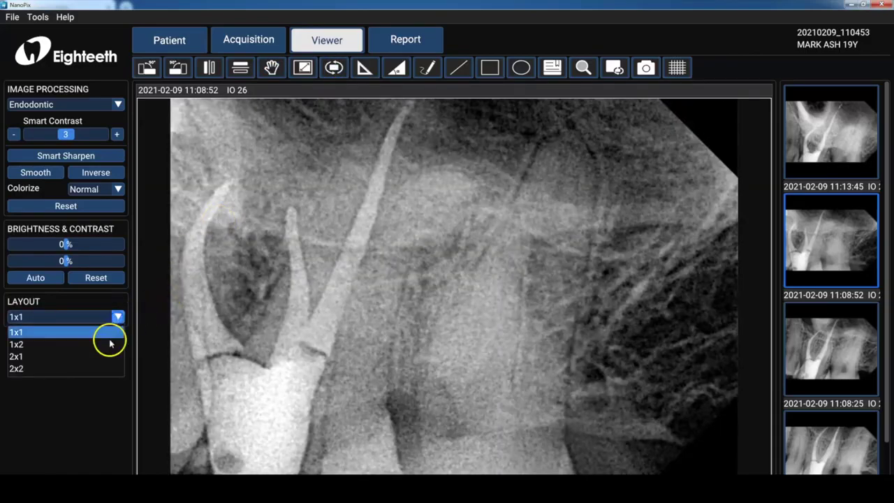
click(111, 344)
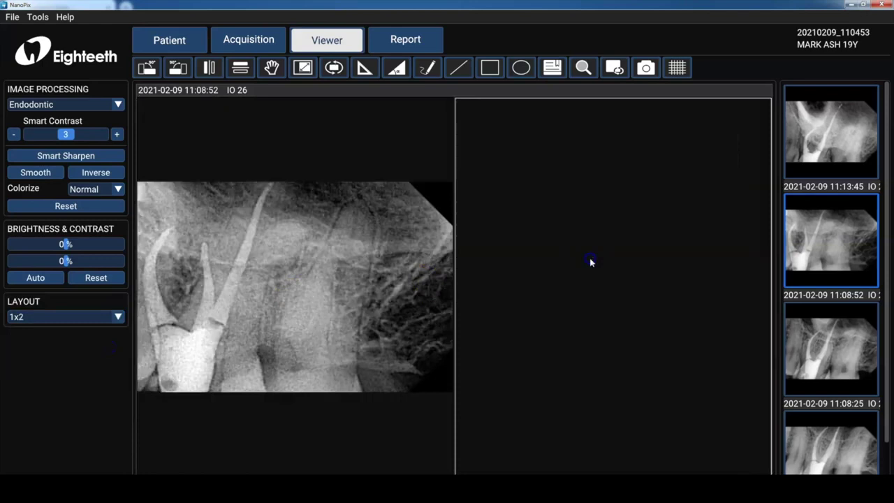
drag(792, 226, 825, 153)
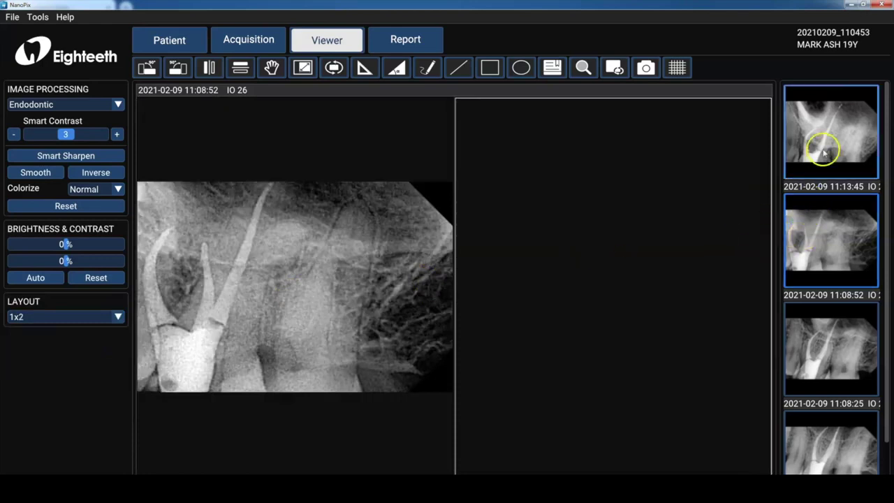
double_click(824, 151)
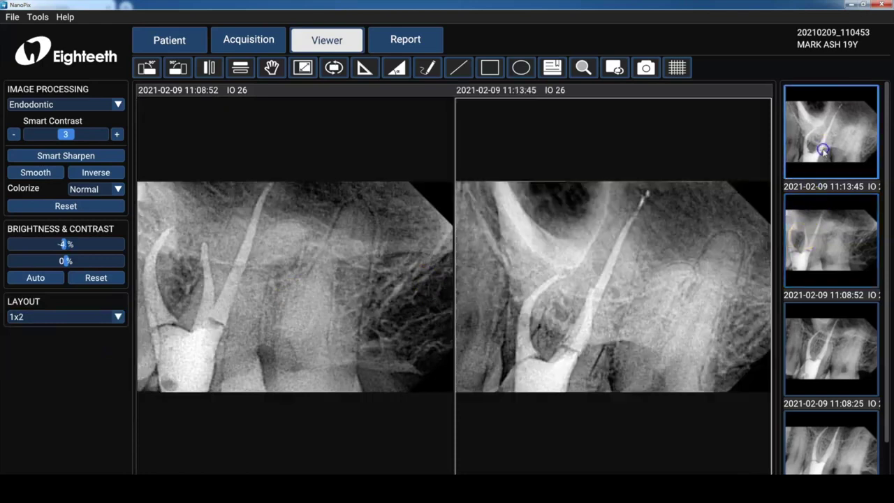
click(322, 222)
scroll(323, 222, up, 5)
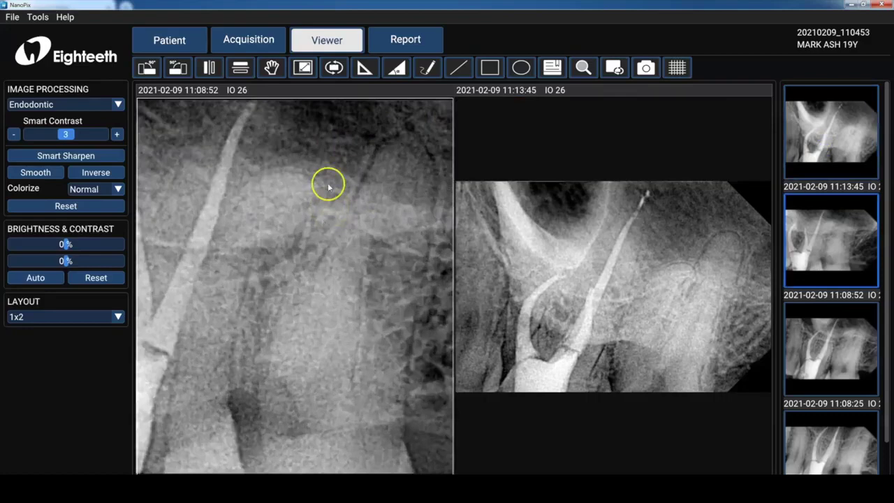
click(338, 75)
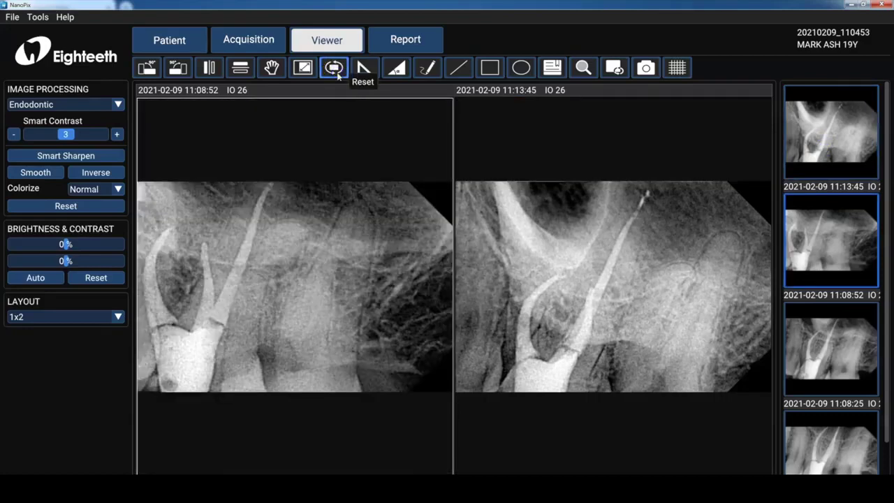
- Measure an angle on the right radiograph's root, clear the overlayers, then toggle full-screen view
click(389, 75)
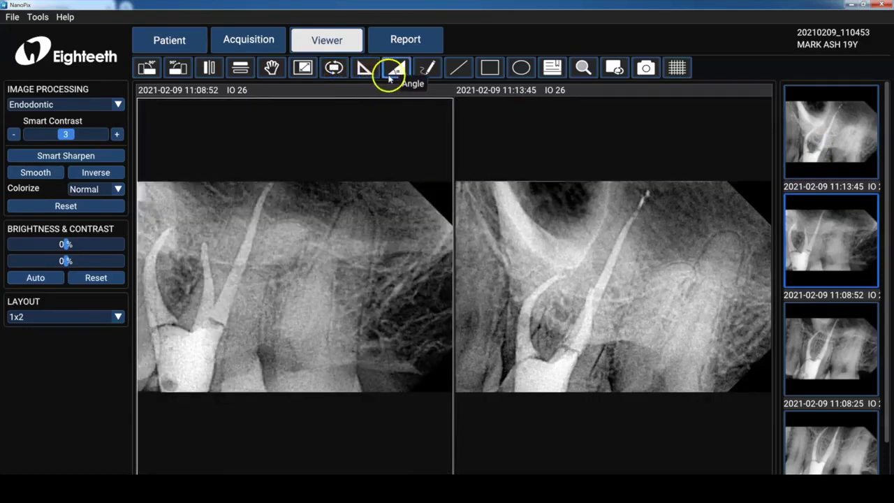
click(552, 275)
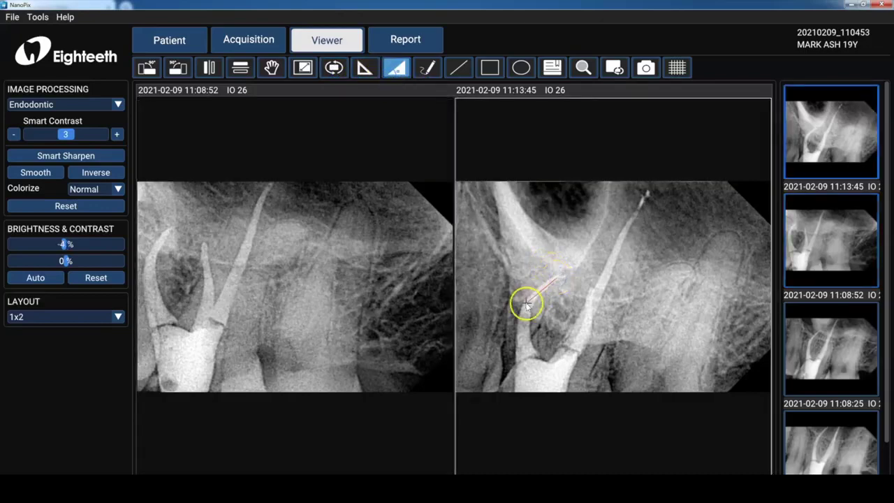
click(525, 305)
click(522, 343)
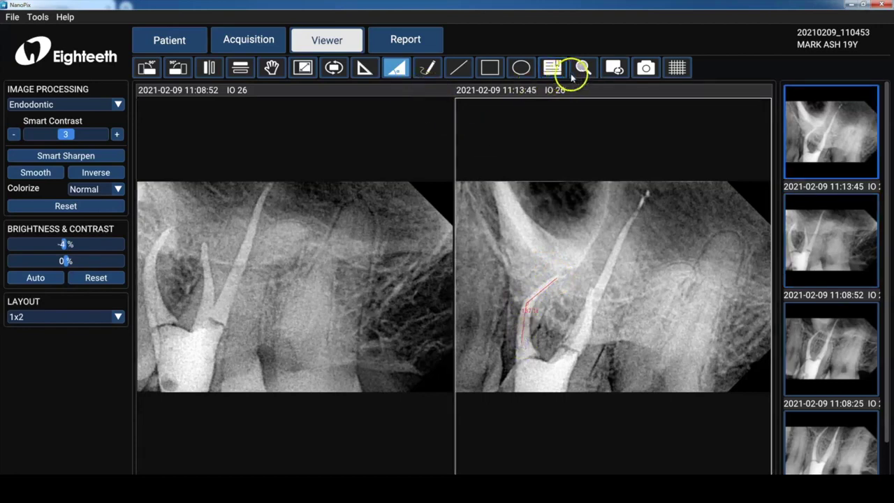
click(609, 69)
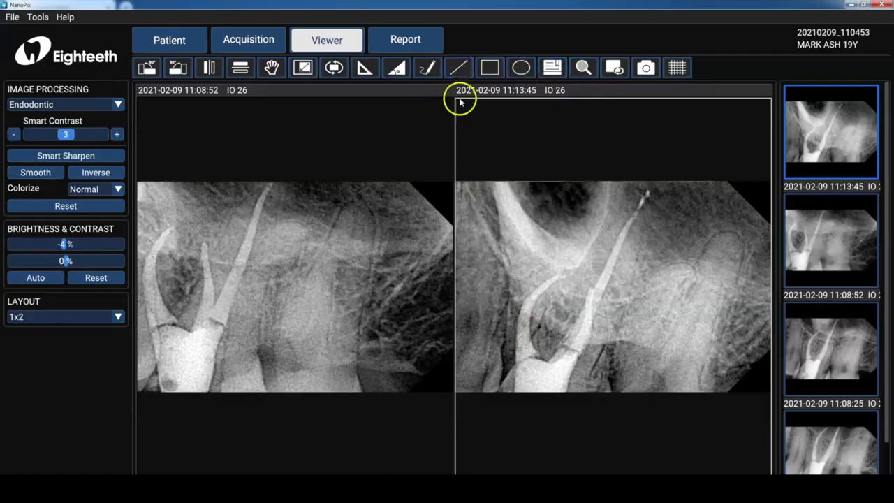
double_click(499, 204)
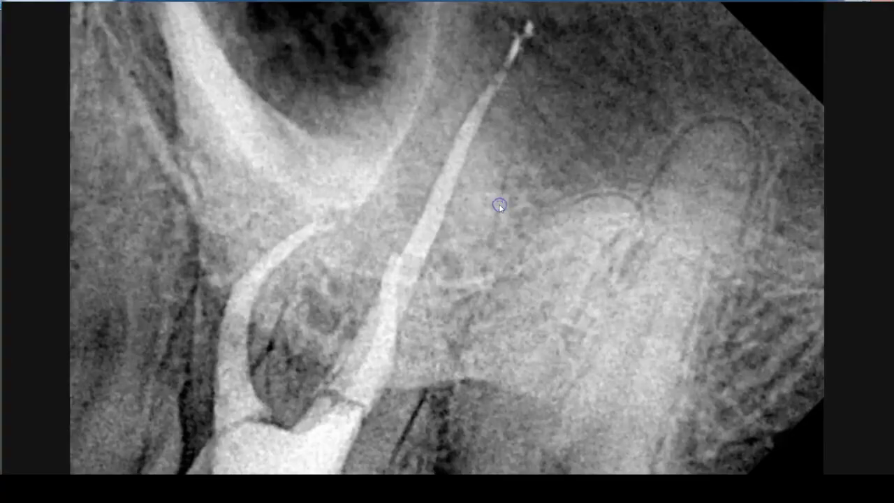
double_click(500, 208)
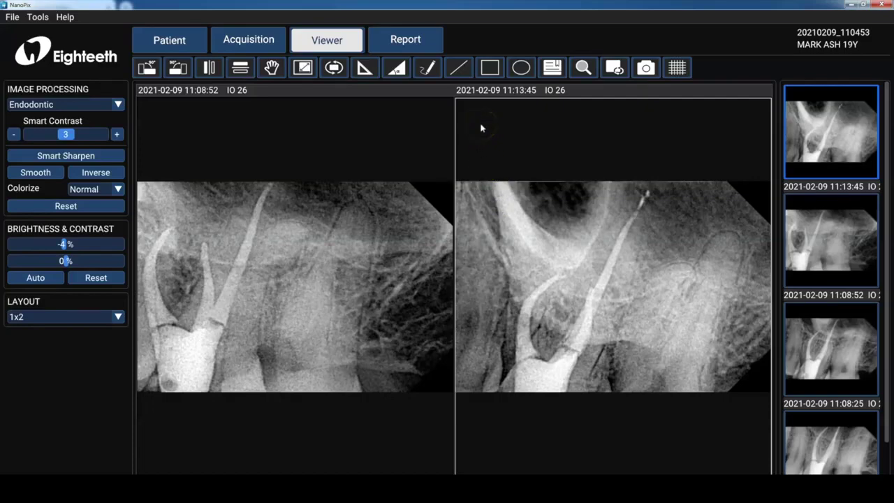
- Erase the yellow freehand drawing from the right radiograph
click(427, 68)
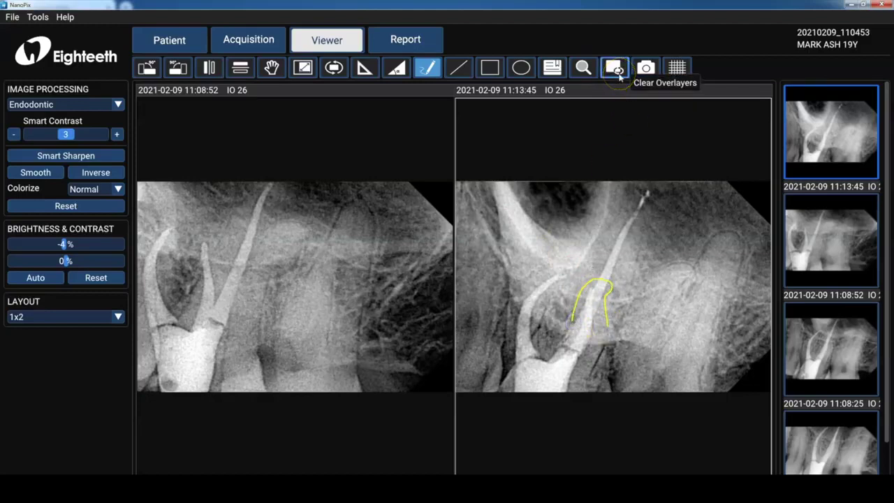
click(614, 68)
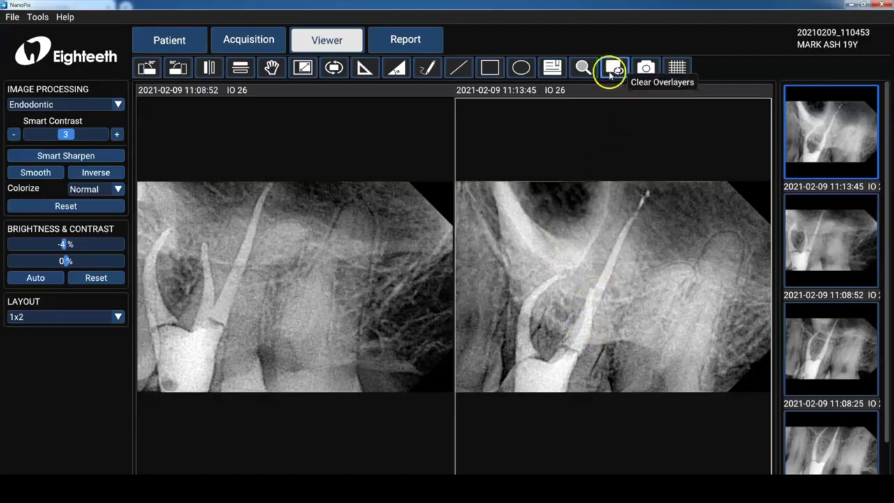
click(493, 69)
- Place a custom 'FU in 6 months' text memo on the right radiograph
click(520, 68)
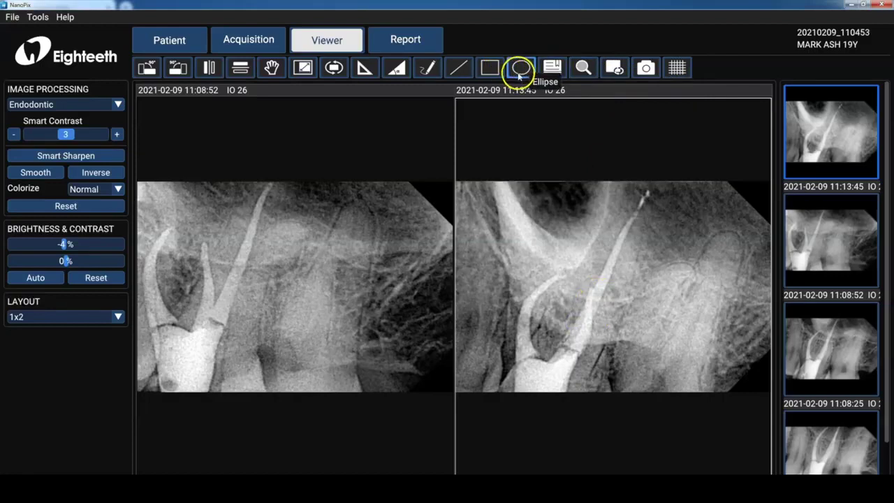
click(550, 69)
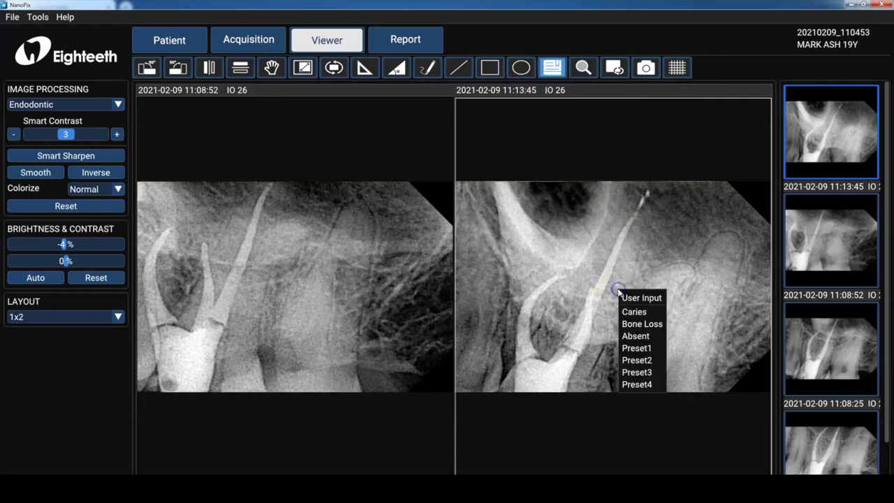
click(623, 298)
click(629, 312)
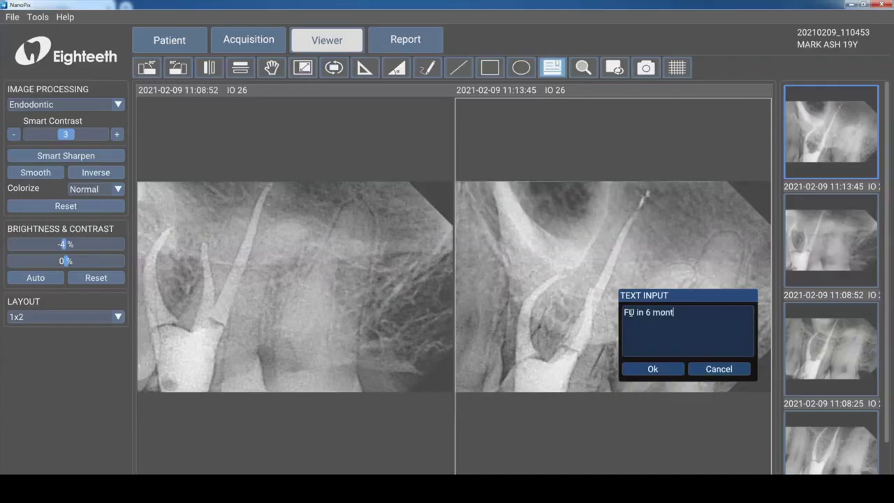
click(665, 366)
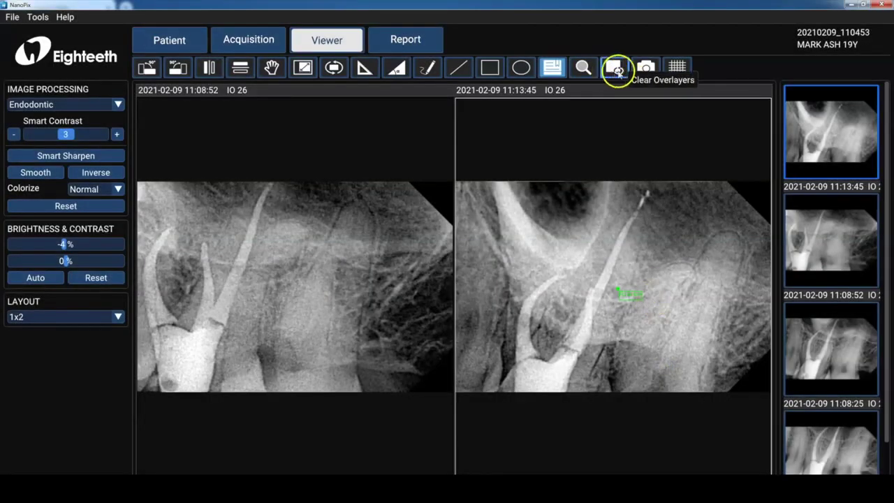
click(644, 67)
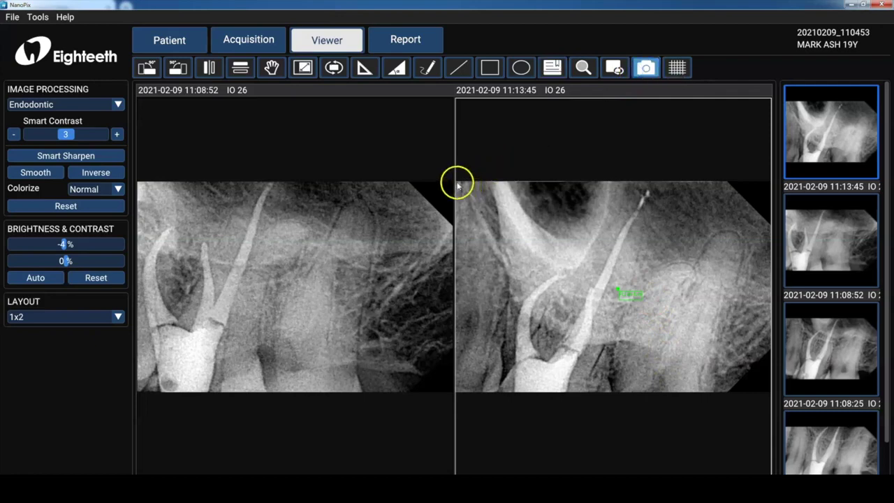
- Overlay a grid on both radiographs and load the 11:08:03 radiograph into the right pane
drag(457, 184, 748, 391)
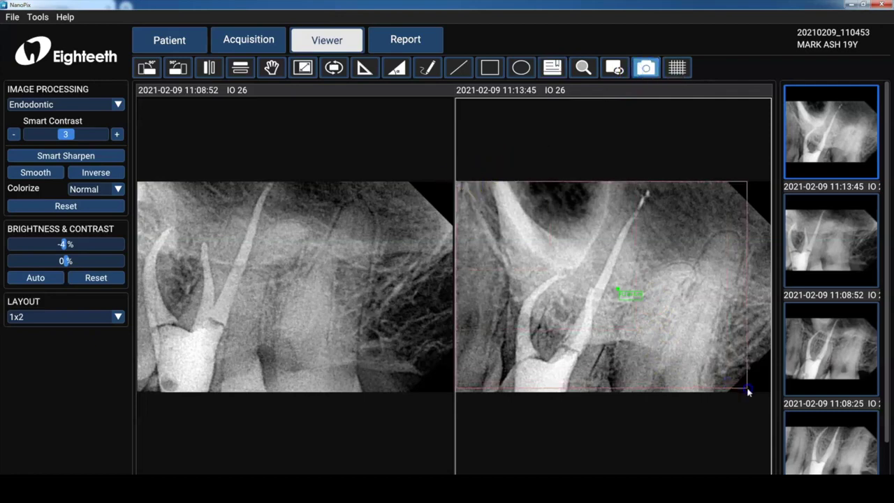
click(414, 245)
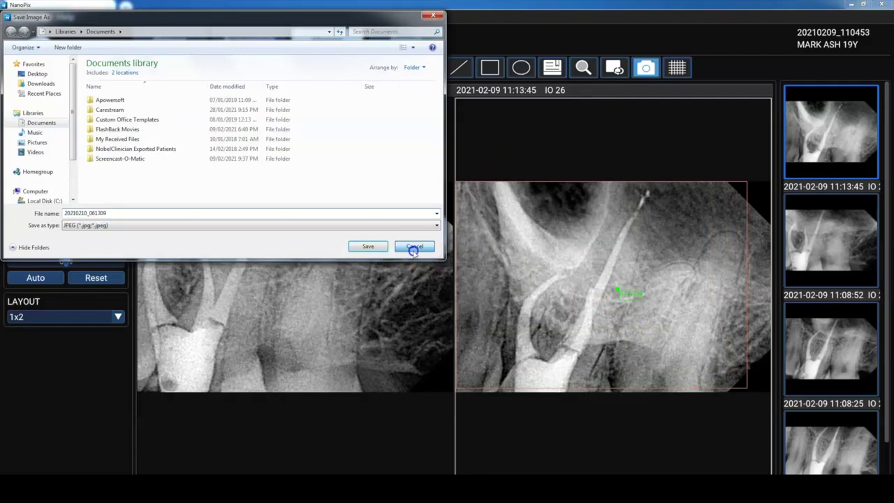
click(674, 78)
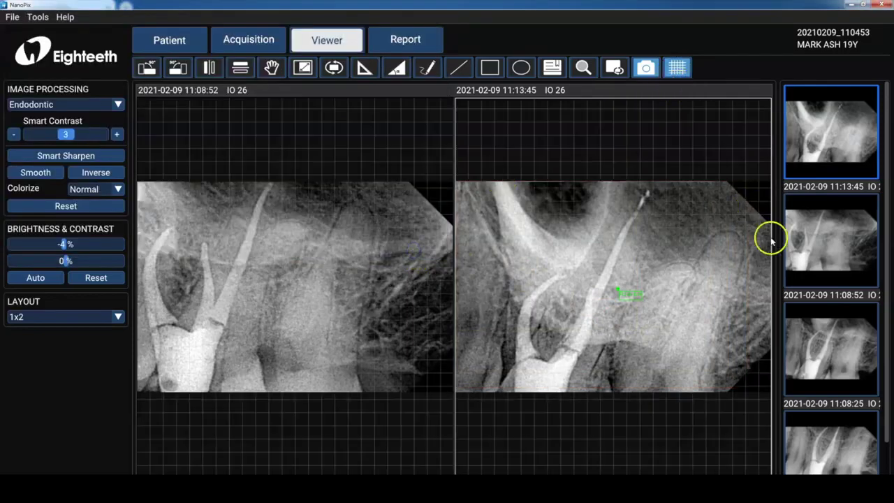
click(843, 433)
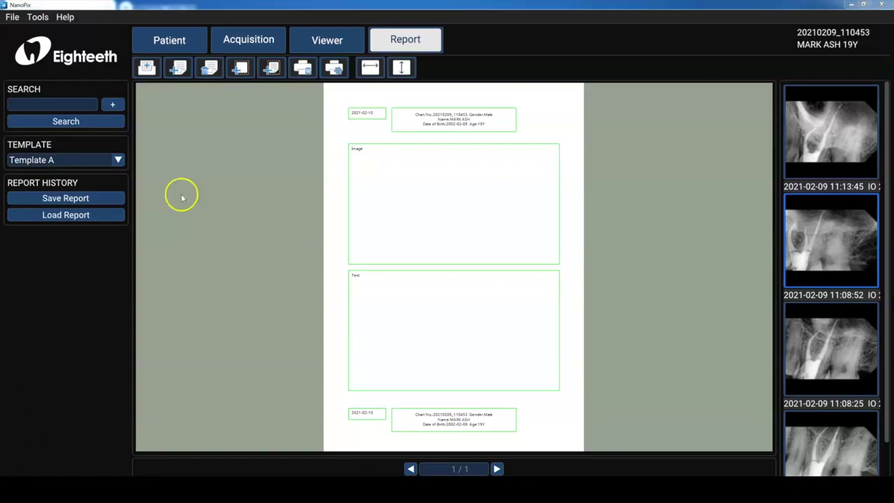
- Compare the Template B and Template C layouts, then settle on Template B
click(119, 161)
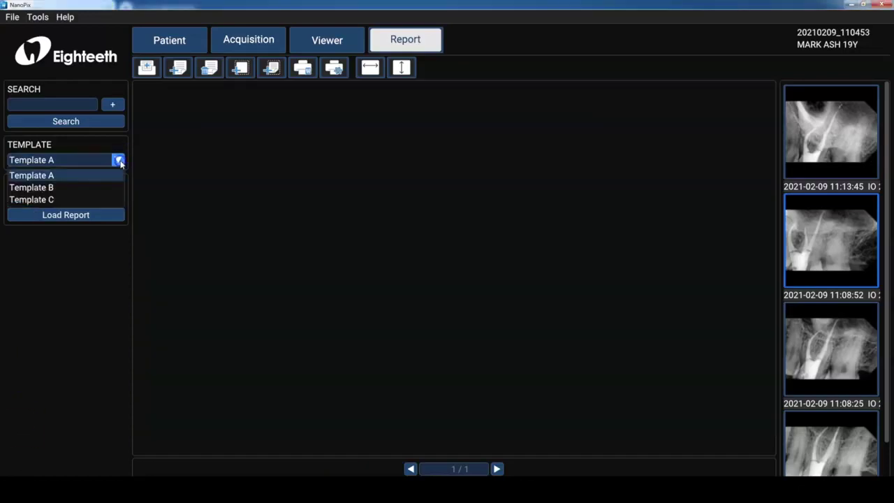
click(110, 186)
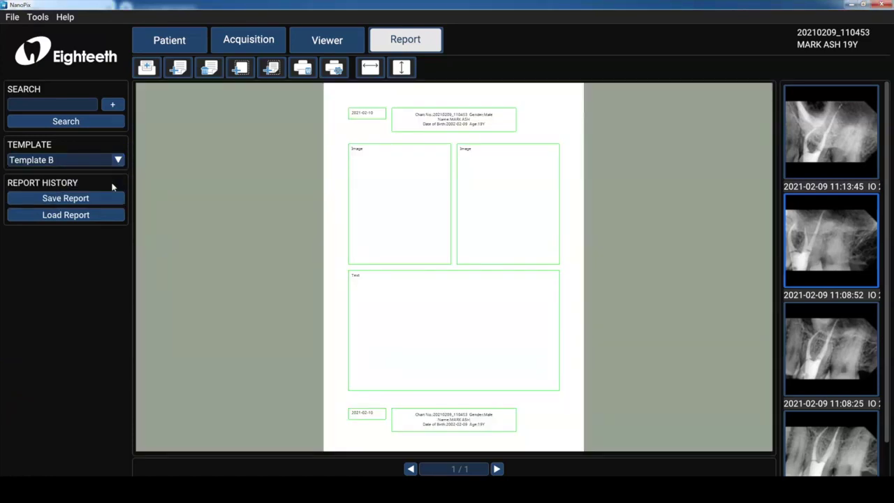
click(115, 163)
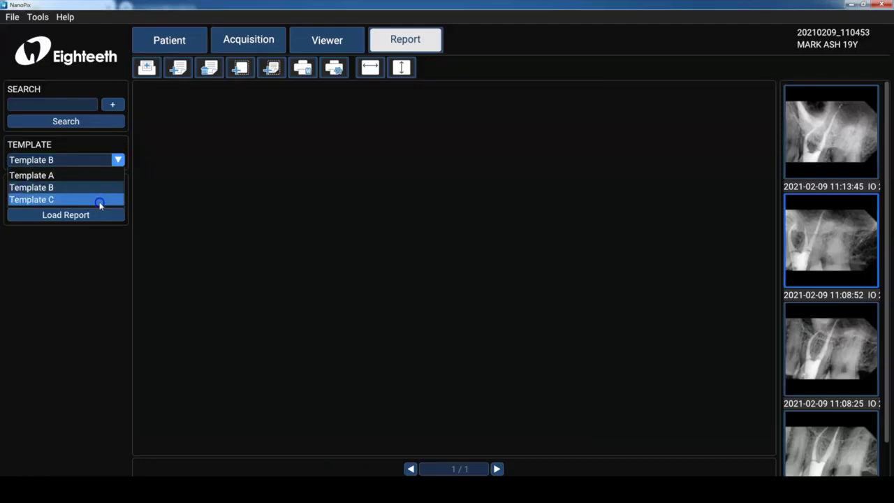
click(99, 201)
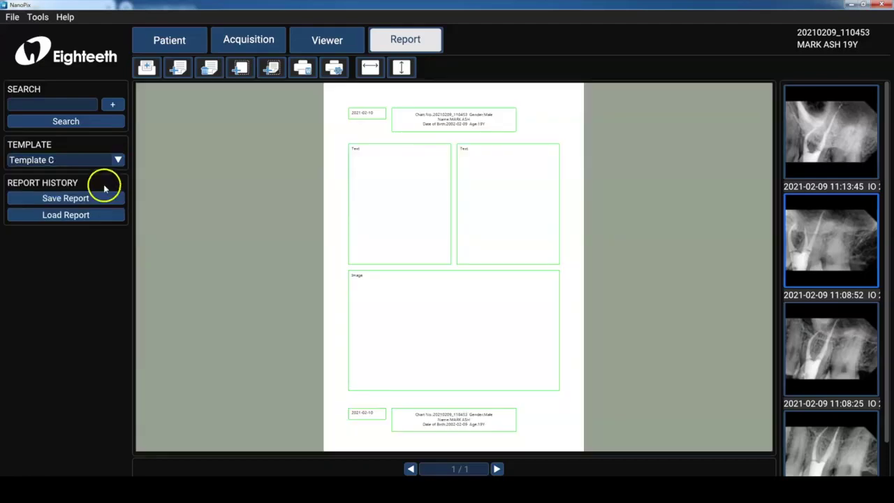
click(117, 160)
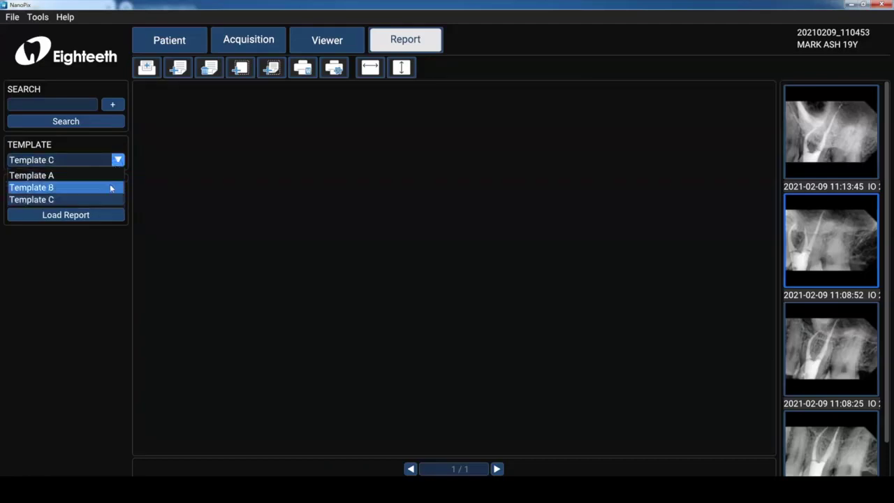
click(110, 185)
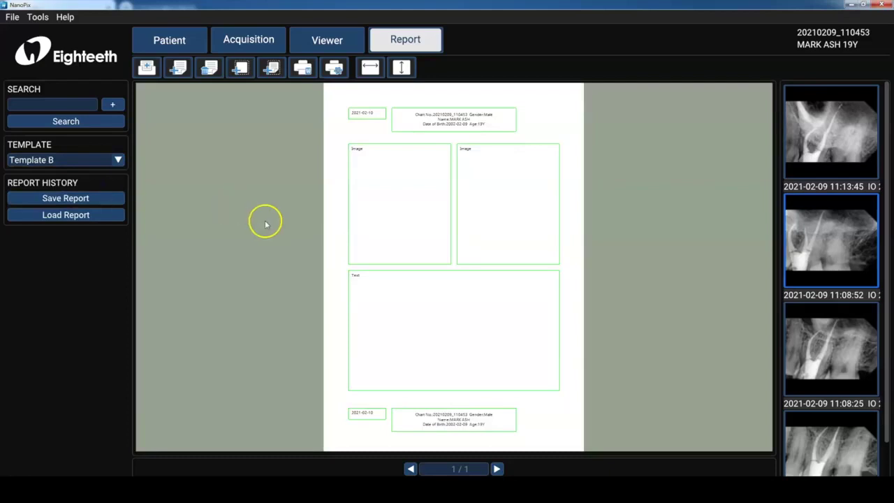
- Insert the two tooth 26 radiographs into the left and right image slots
click(386, 185)
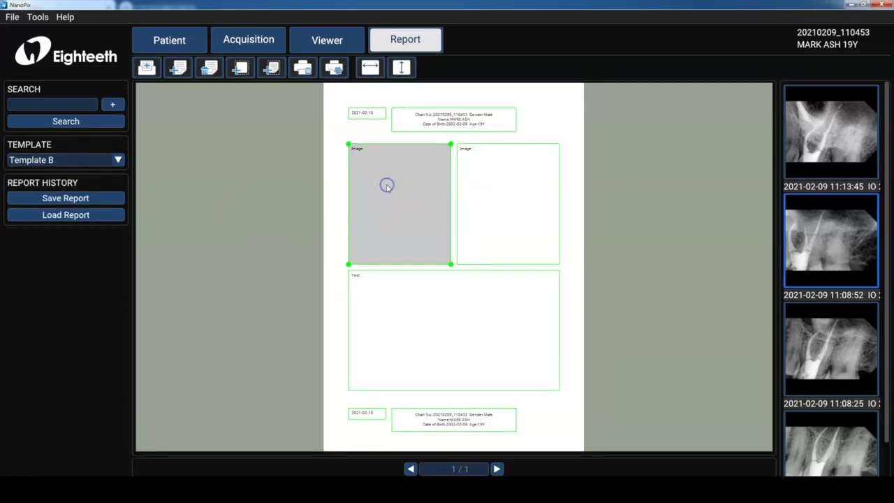
click(803, 141)
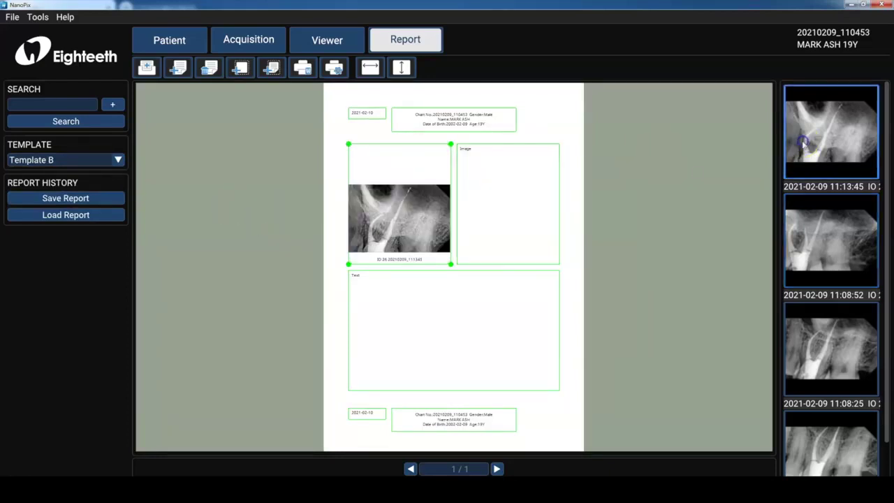
click(545, 217)
click(825, 252)
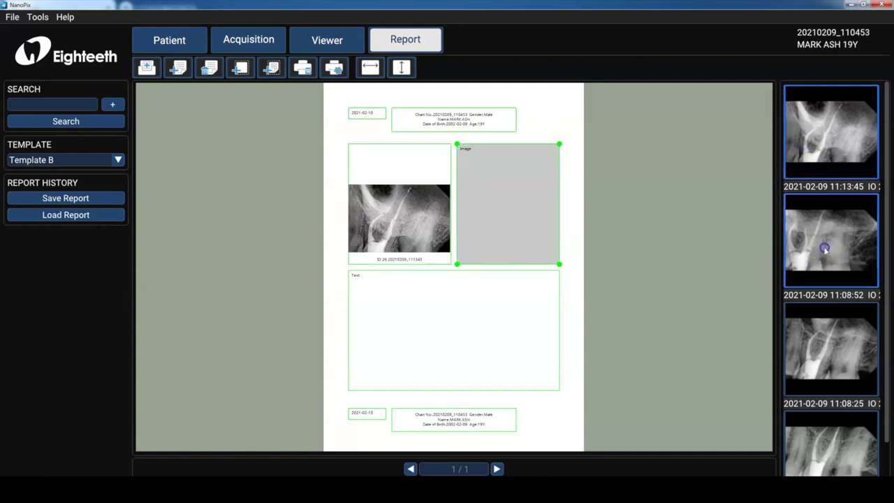
- Paste the follow-up letter into the notes box and save the report
click(508, 332)
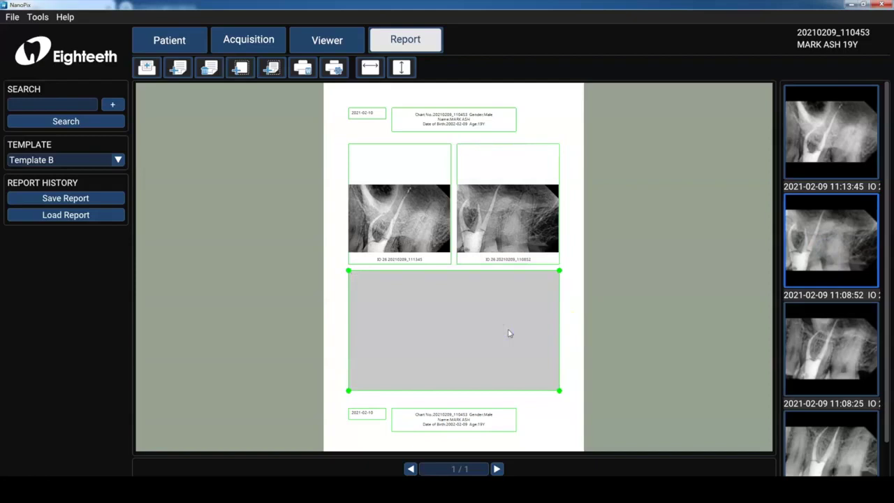
text(To whom it may concern, Please find the 1 year followup radiographs for Dr. Ash. He has been asymptomatic with his root canal CS: #28 crown restoration, normal PD, no bleeding on probing Rad: #26 - Previously treated w/ 3 canals. Appears that MB is confluent with MB1. PDL space is continuous throughout the tooth Dx: #26 - Previously Treated w/ Normal Apical Tissues  Regards,)
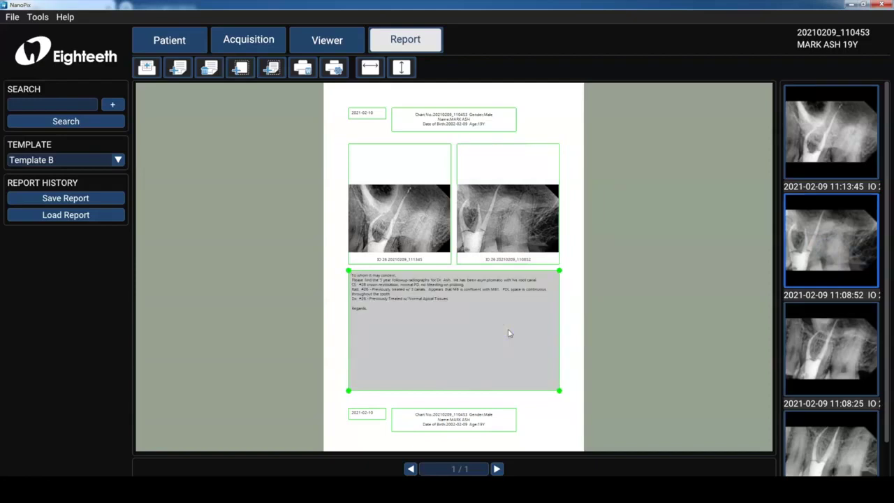
click(479, 329)
click(505, 300)
click(405, 233)
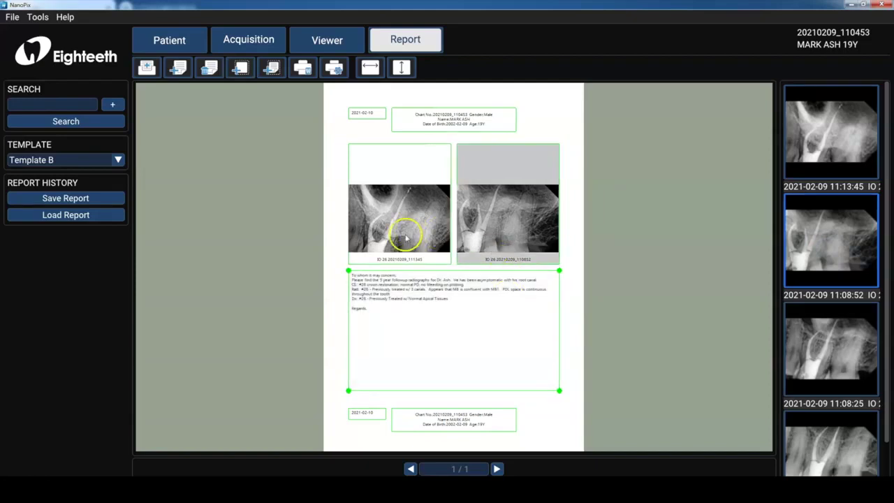
click(120, 200)
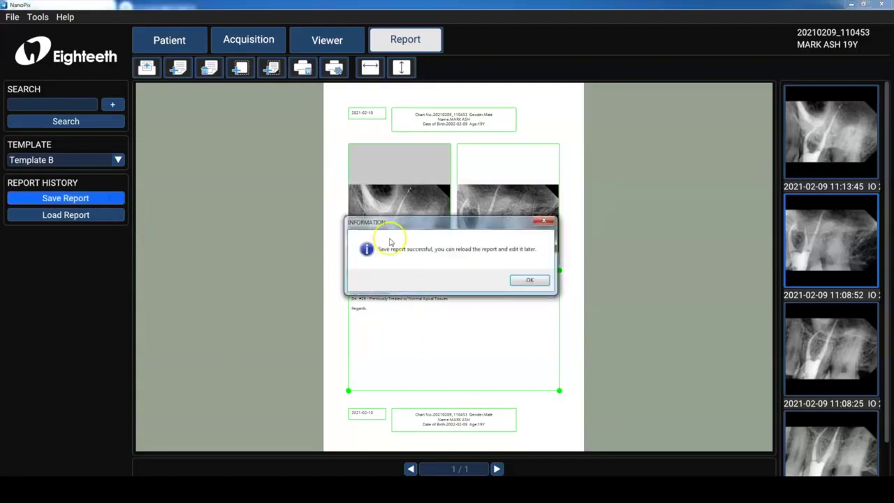
click(528, 280)
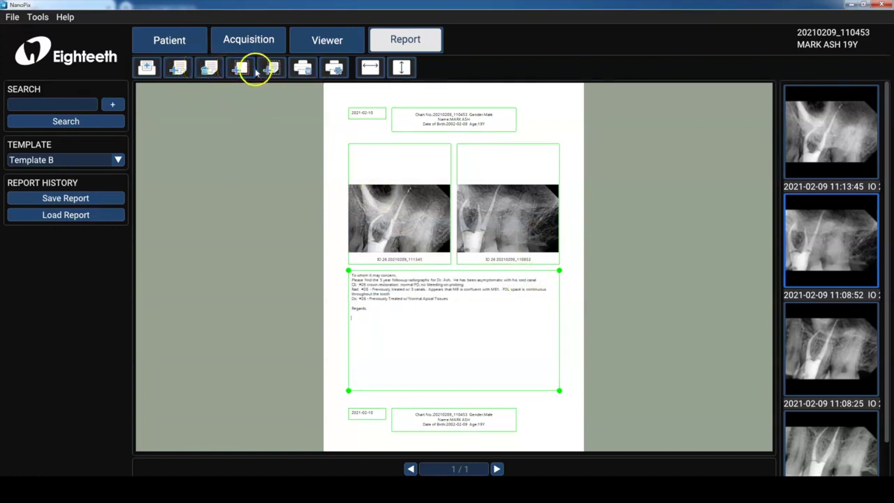
- Open saved report 20210210_1722 from the Report List
click(100, 214)
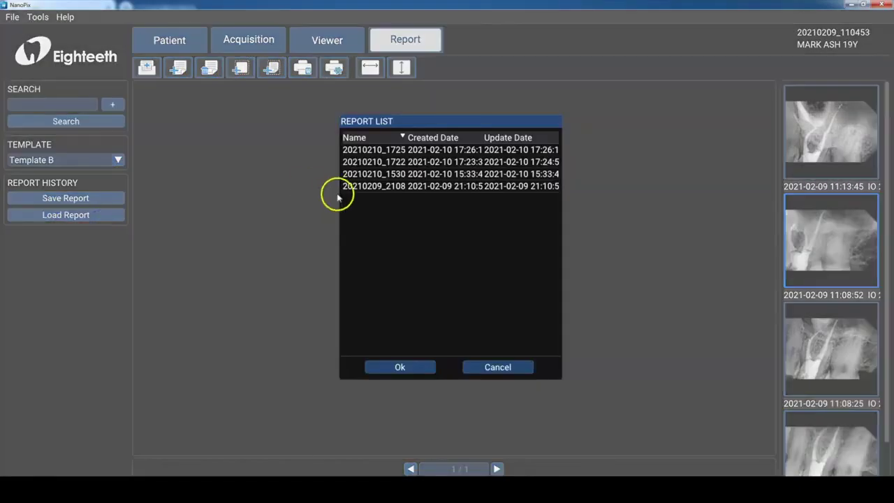
click(365, 174)
click(394, 162)
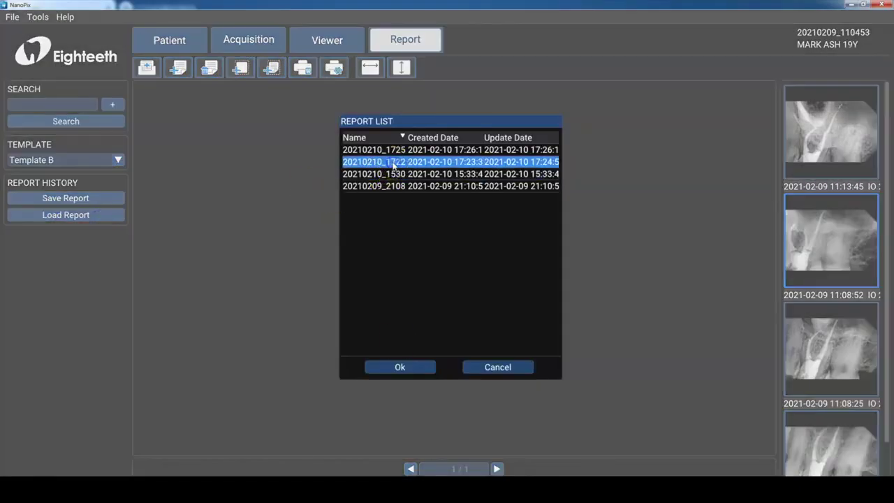
click(399, 367)
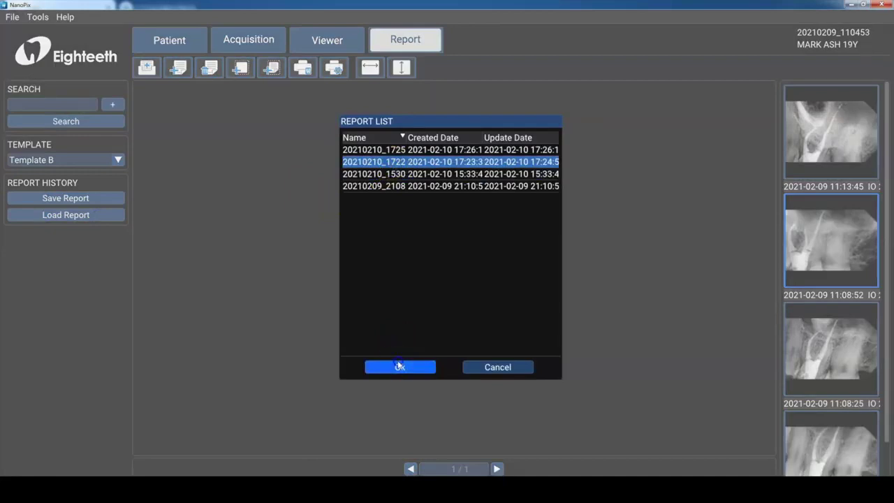